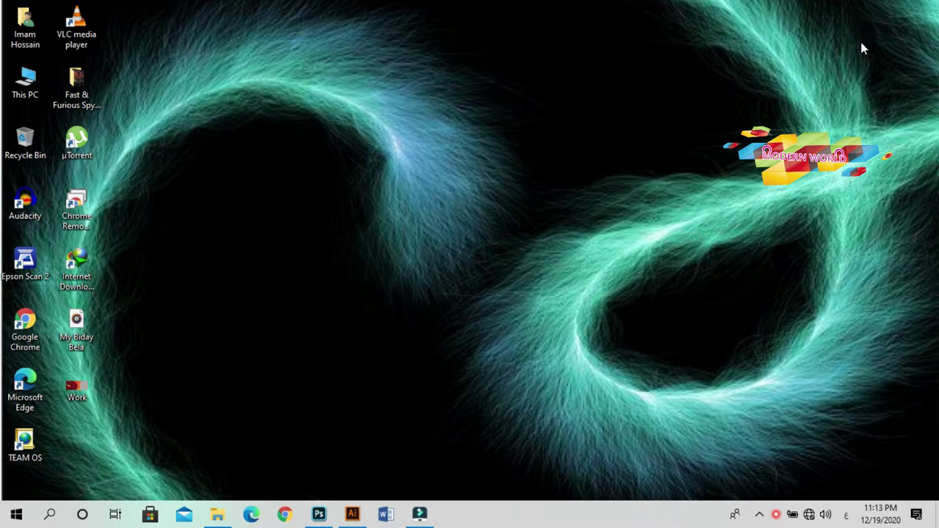
Launch Windows Settings from the Start menu and maximize it on its home page
left_click(13, 516)
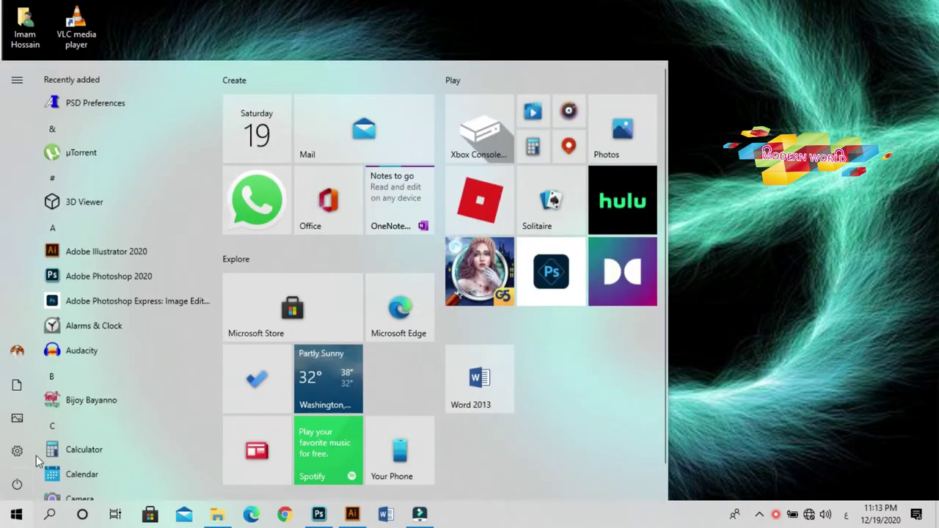
left_click(15, 449)
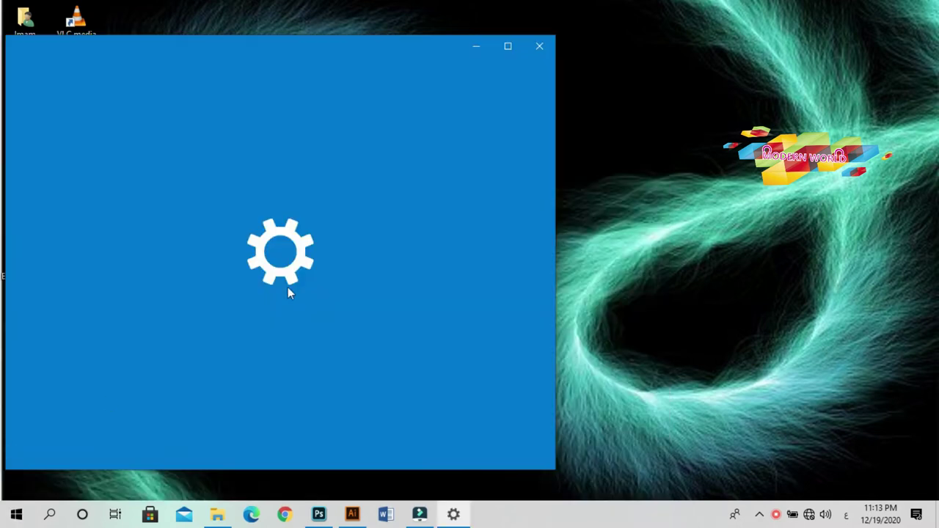
left_click(550, 48)
right_click(493, 132)
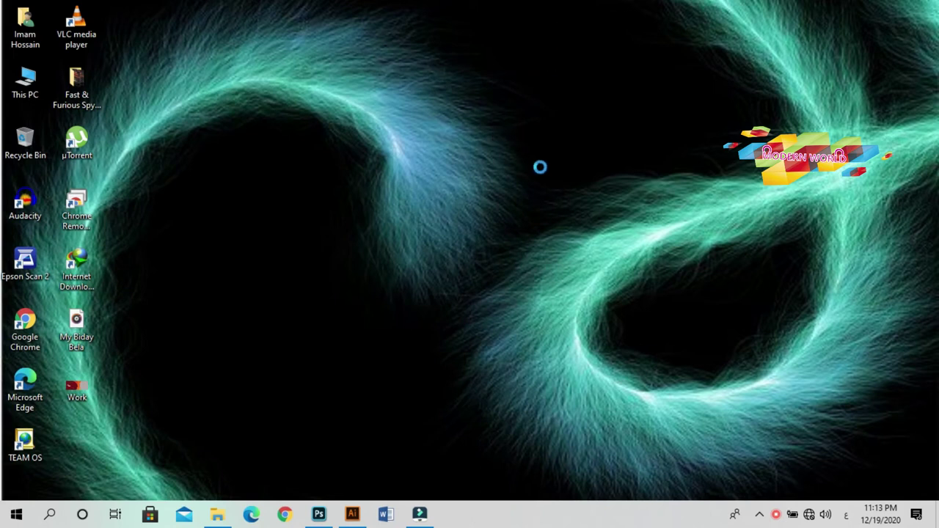
left_click(543, 173)
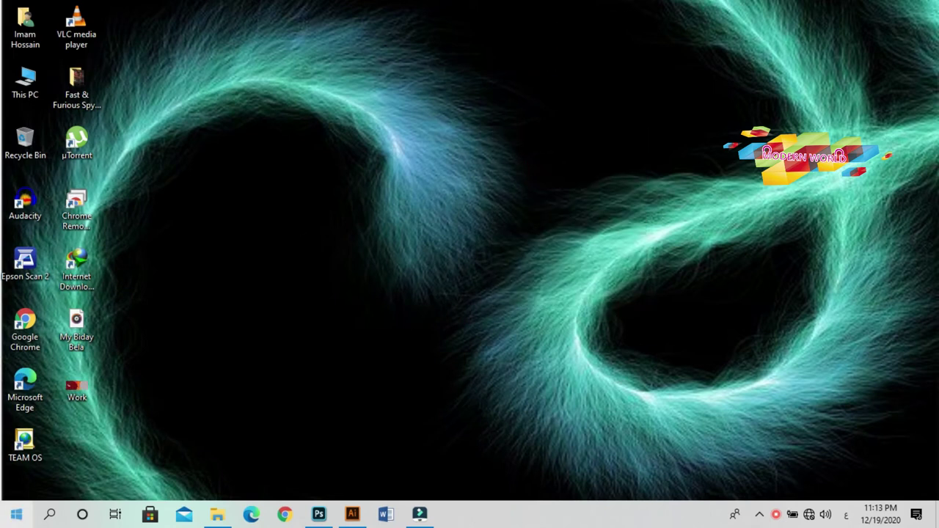
left_click(16, 516)
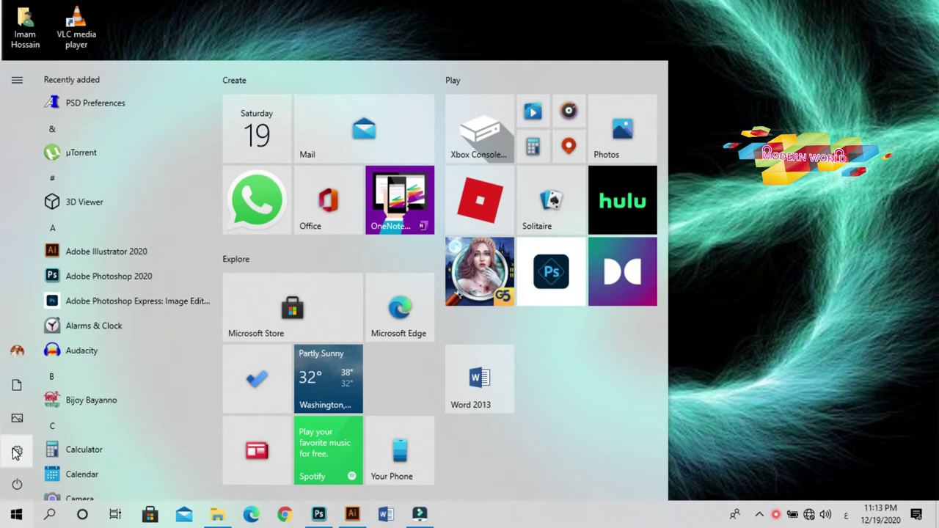
left_click(17, 452)
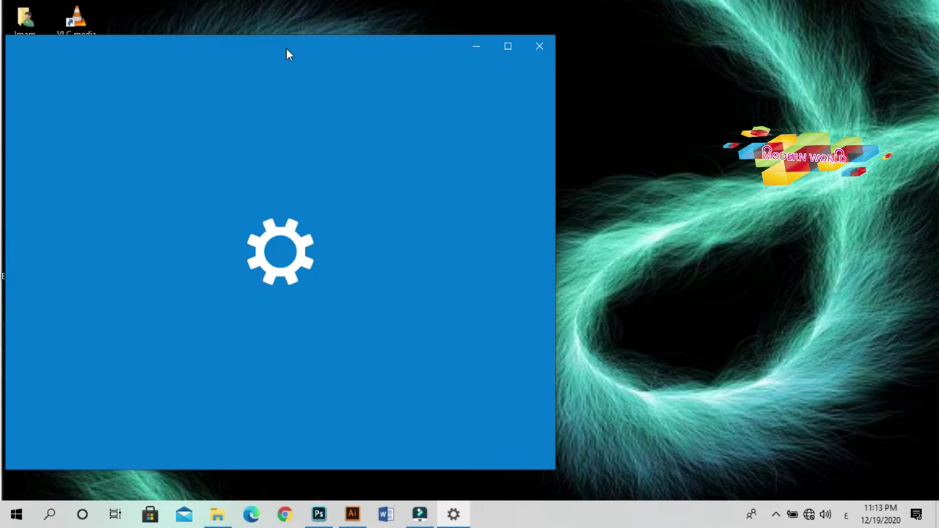
left_click_drag(286, 48, 489, 38)
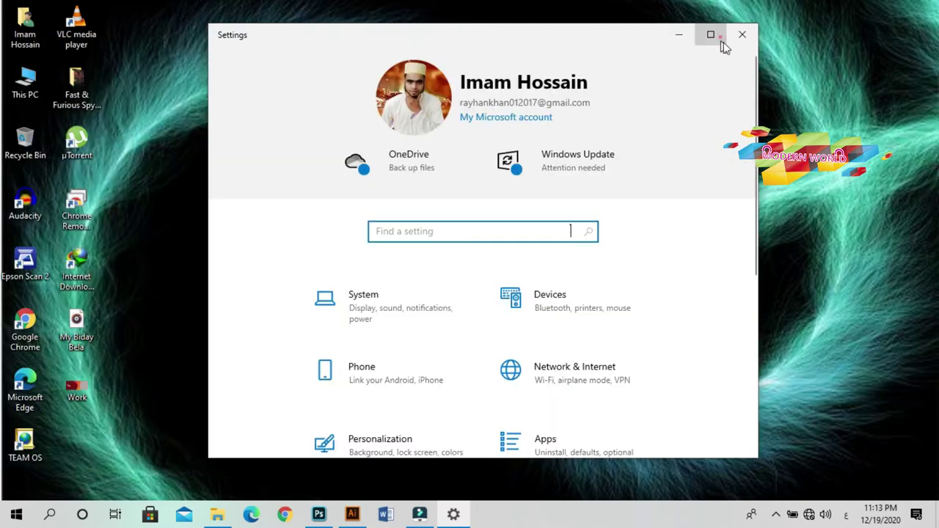
left_click(715, 35)
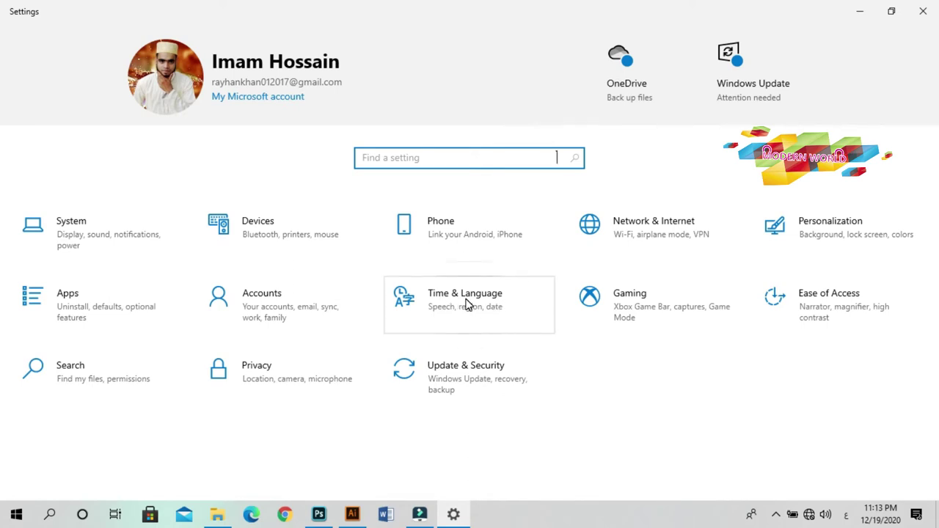
Go to the Time & Language > Language settings page
left_click(465, 301)
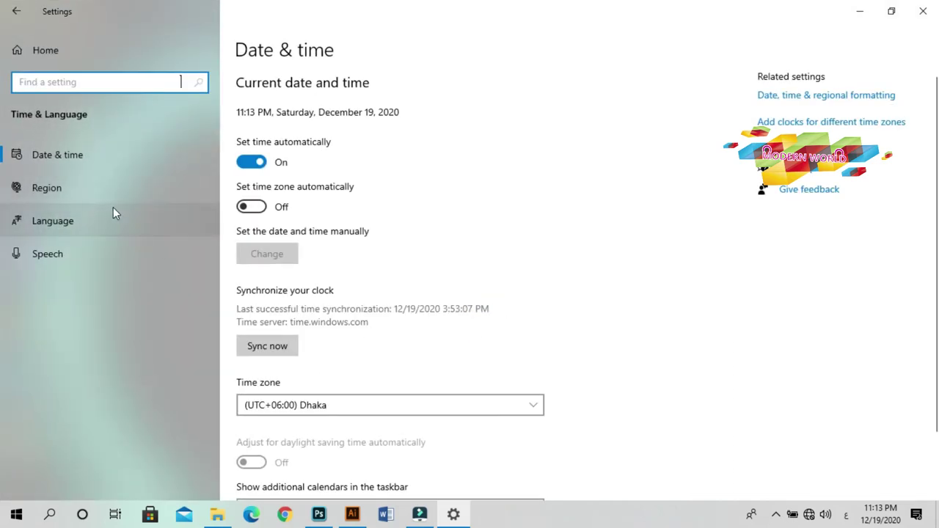
left_click(82, 215)
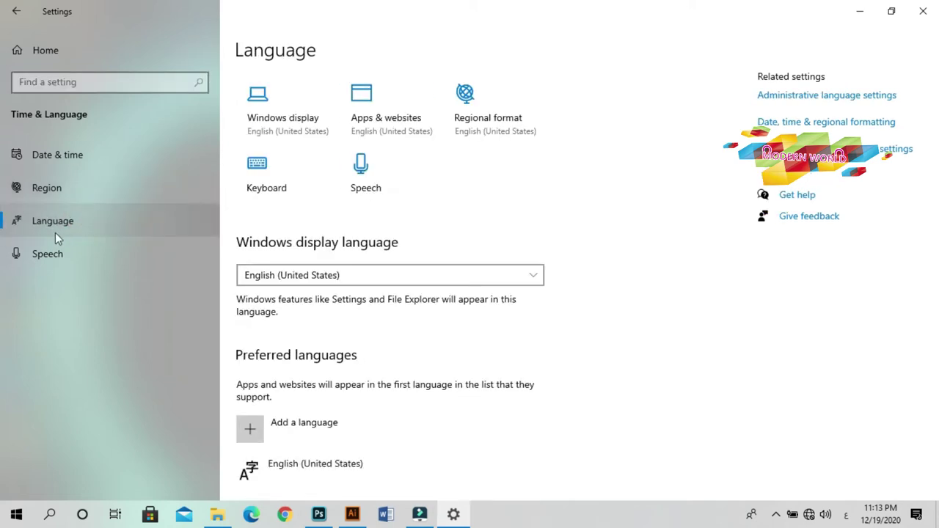
scroll(424, 390, "down", 3)
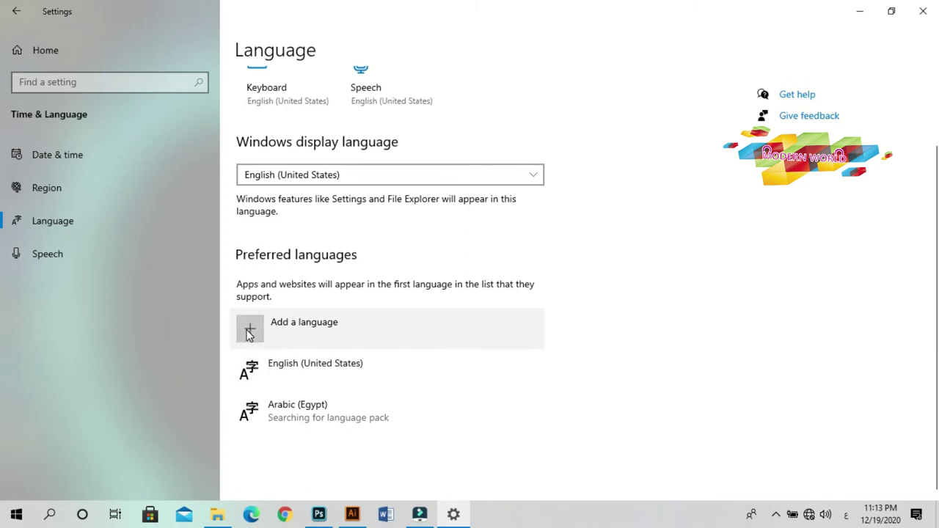
Remove Arabic (Egypt) from Preferred languages, leaving only English (United States)
left_click(297, 408)
scroll(570, 400, "down", 1)
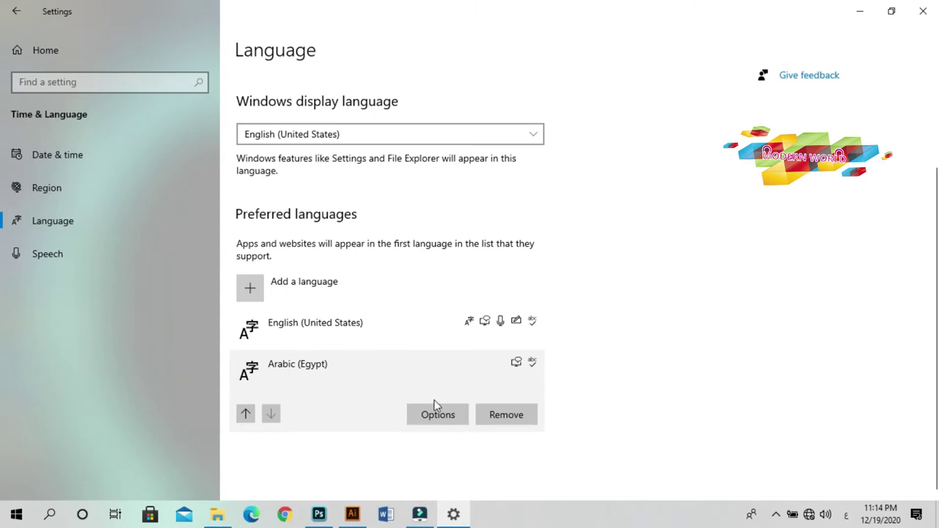
left_click(509, 418)
left_click(491, 413)
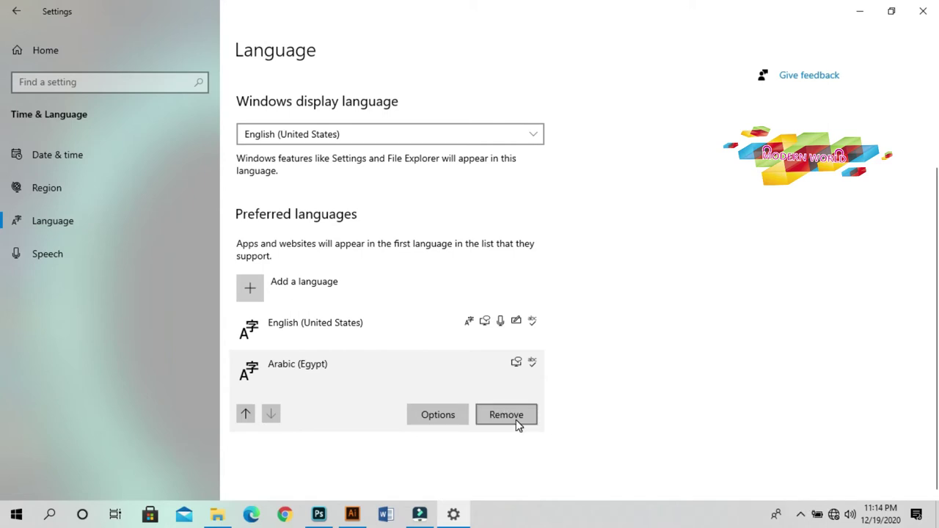
left_click(514, 413)
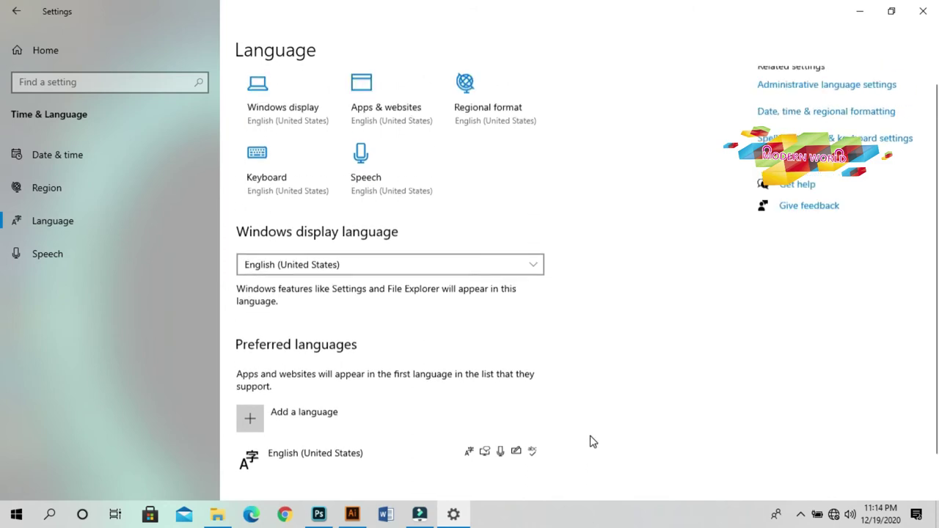
scroll(497, 405, "down", 2)
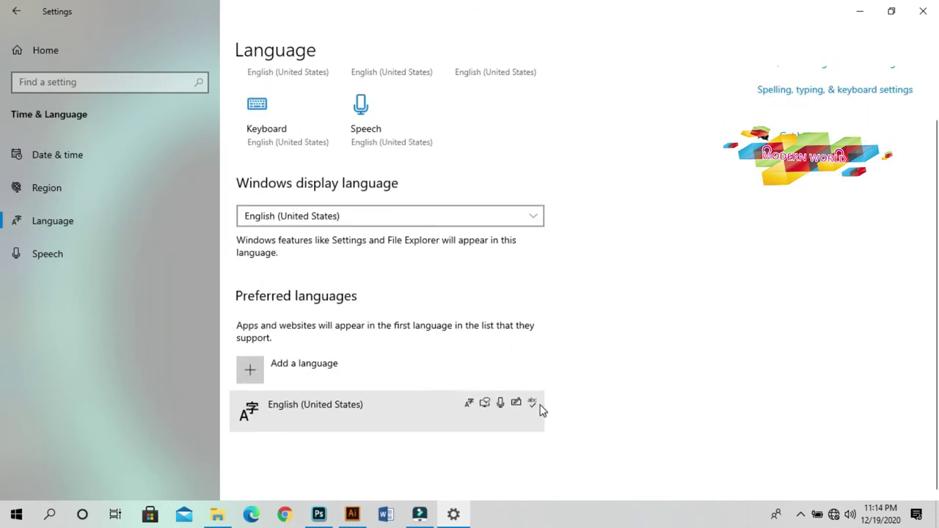
scroll(454, 422, "up", 2)
scroll(382, 430, "down", 2)
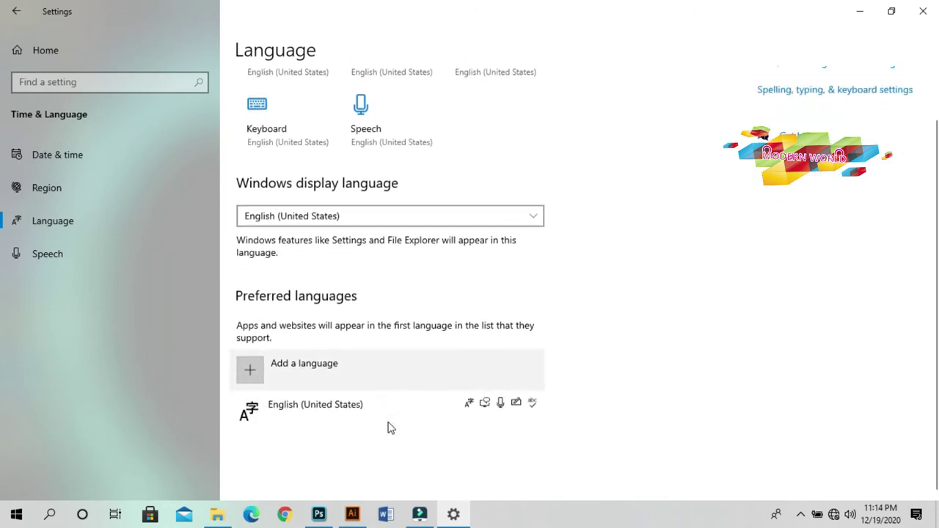
Add Arabic (Egypt) through Add a language and install it below English (United States)
left_click(249, 372)
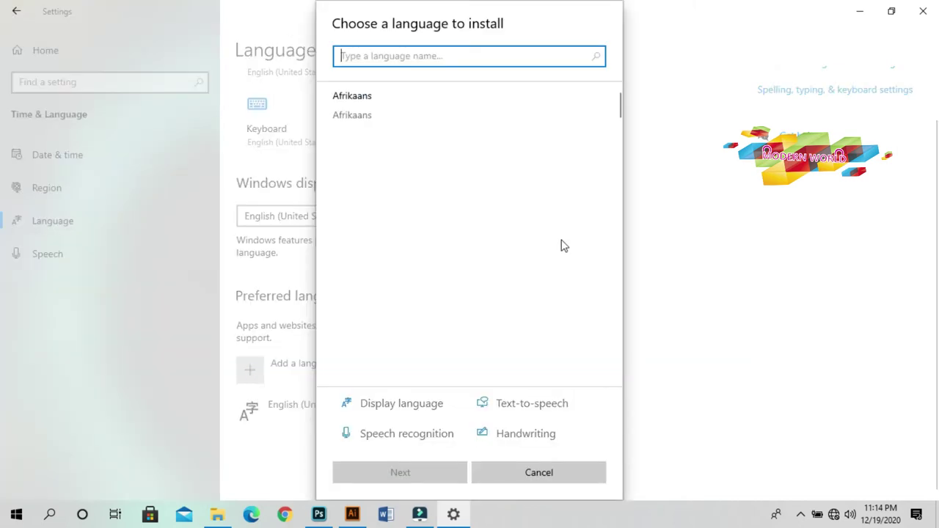
scroll(491, 306, "down", 1)
scroll(475, 304, "up", 1)
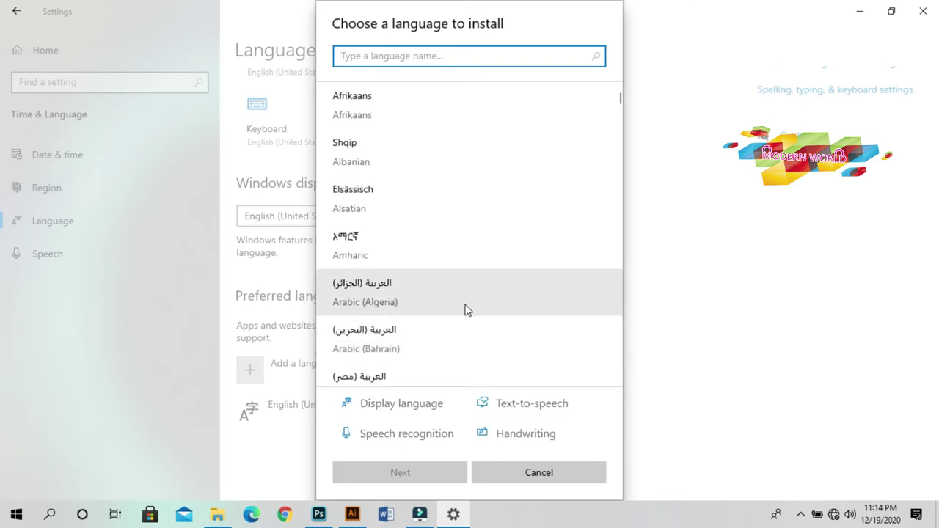
scroll(465, 305, "down", 2)
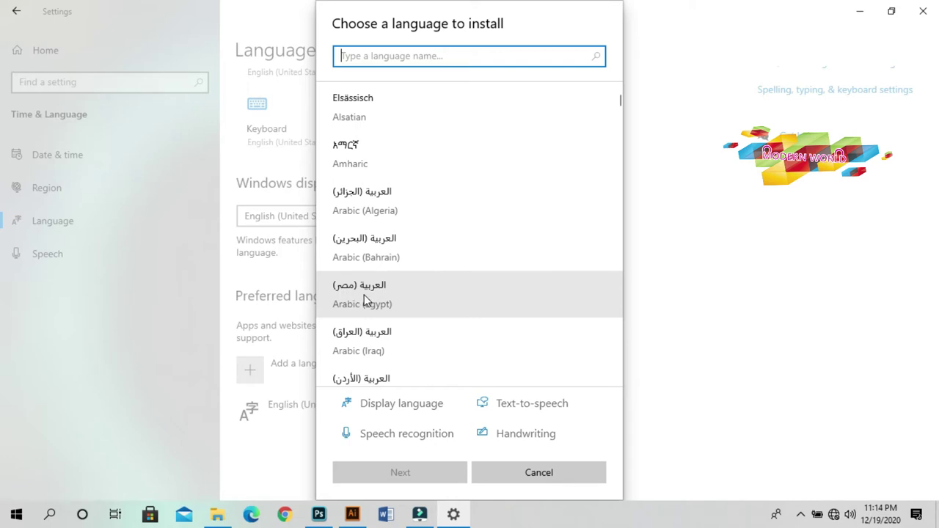
left_click(364, 294)
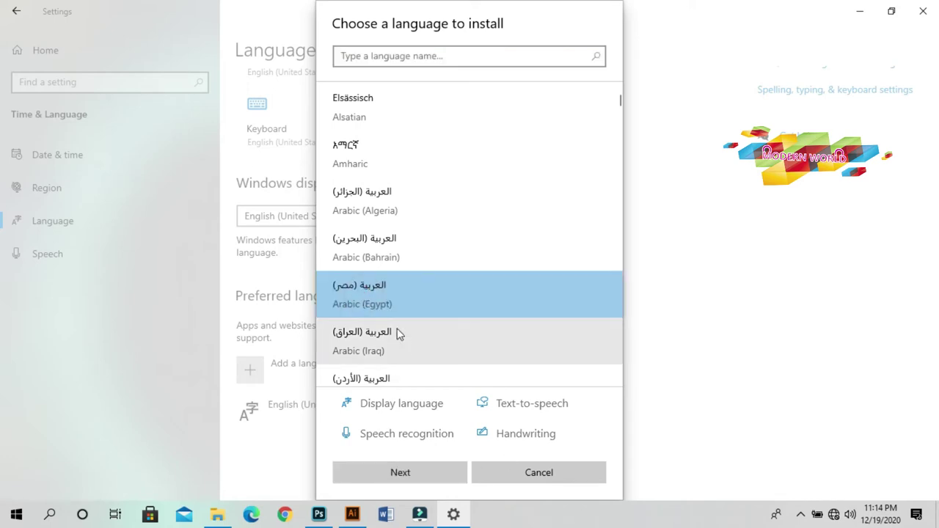
left_click(405, 470)
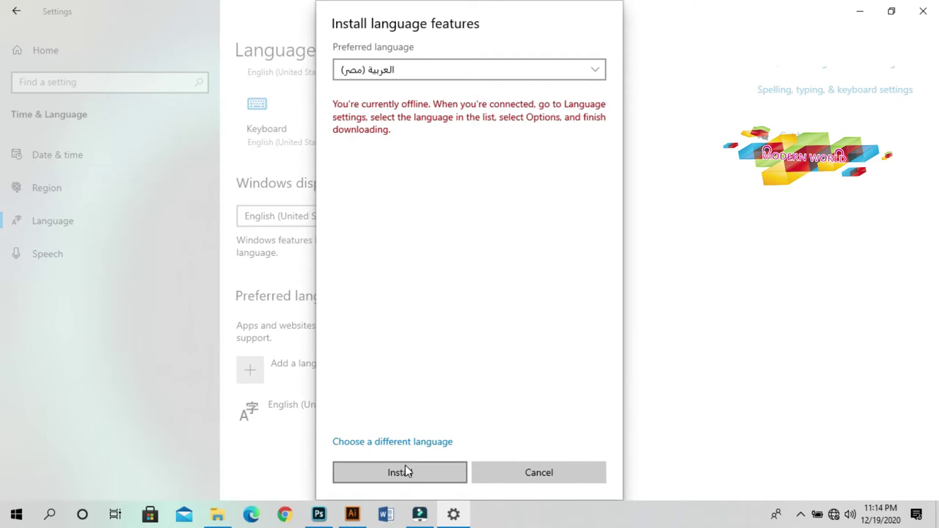
left_click(422, 475)
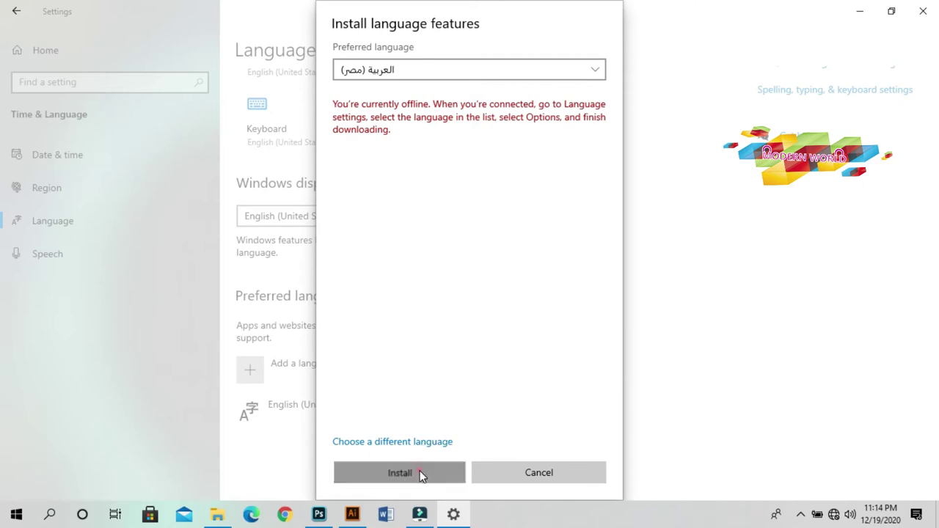
scroll(525, 414, "down", 1)
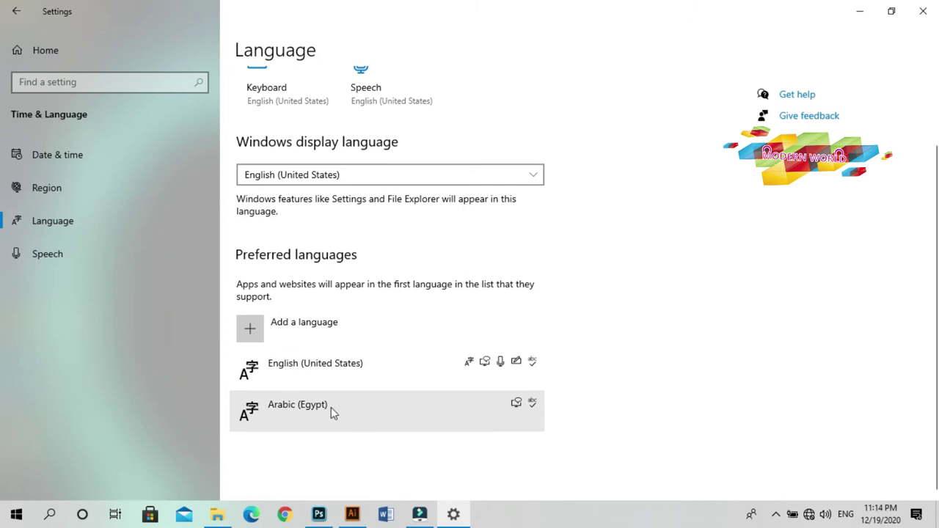
Check that Arabic (Egypt) appears in the ENG input-language list, then close Settings
left_click(845, 516)
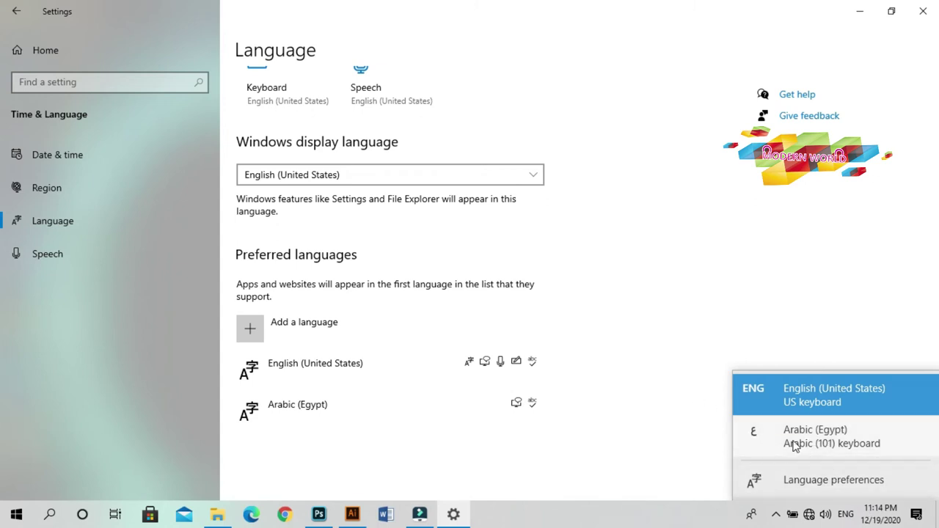
left_click(637, 353)
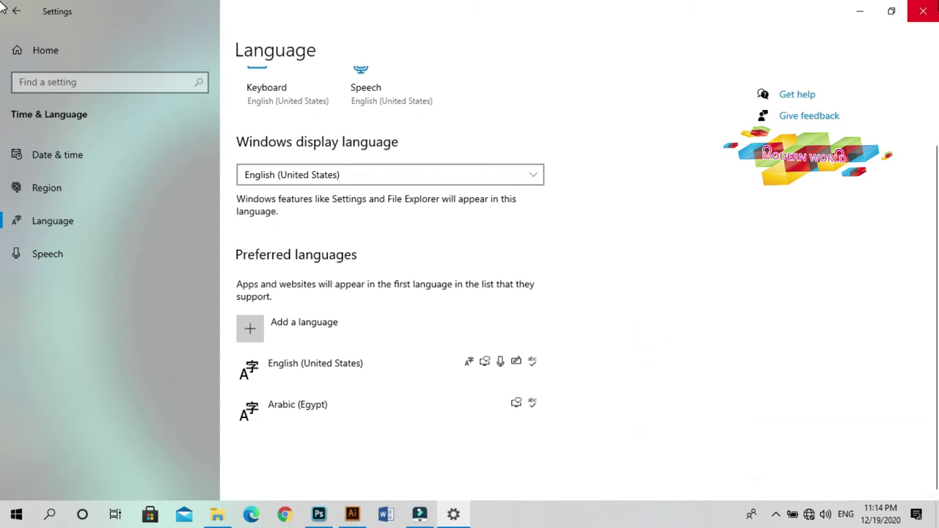
left_click(923, 11)
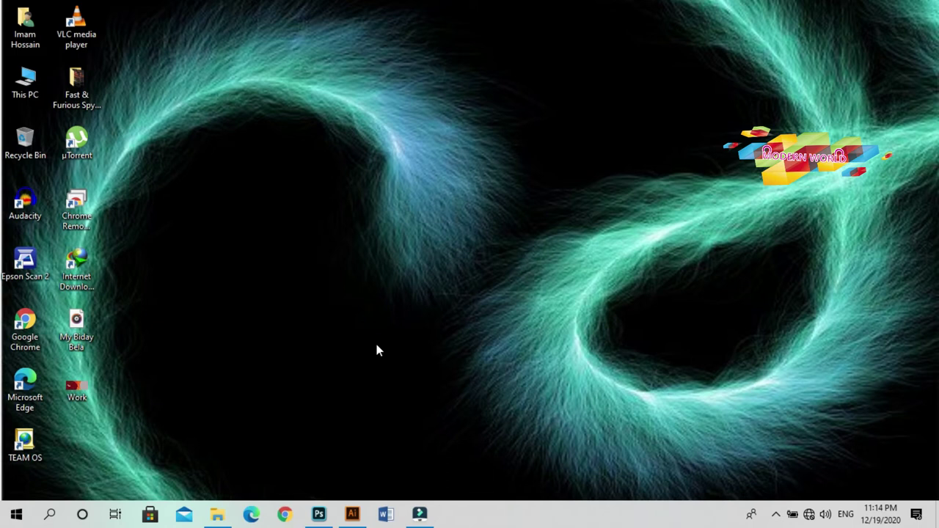
Bring up Photoshop and create a new A4 document (210 x 297 mm, 300 ppi)
left_click(318, 514)
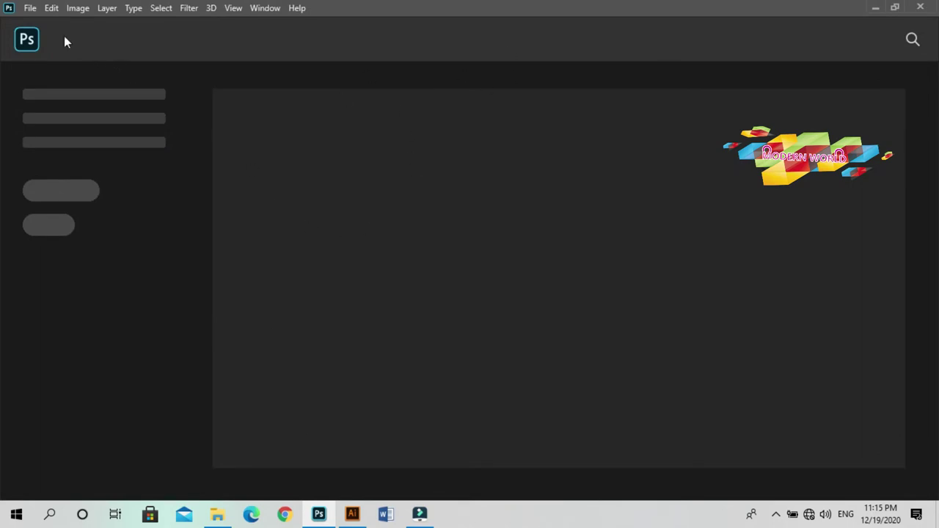
left_click(30, 9)
left_click(40, 27)
left_click(180, 151)
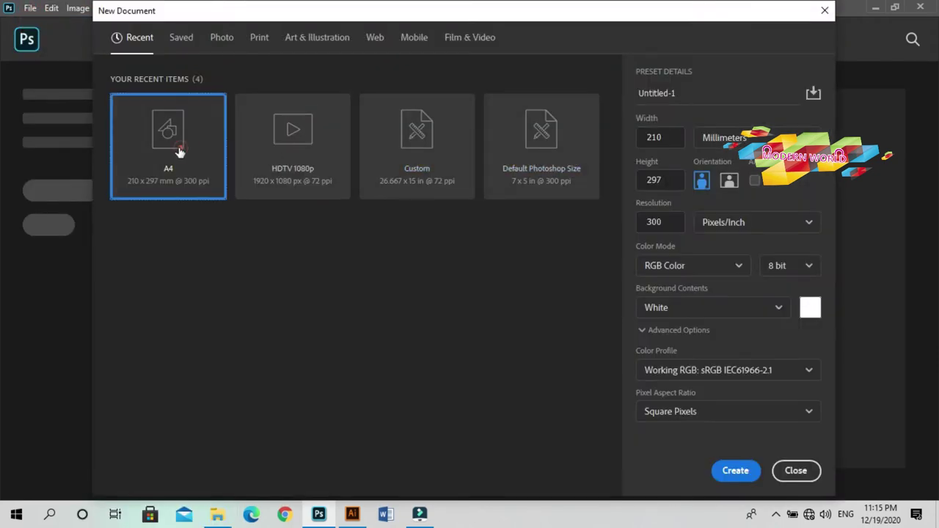
double_click(180, 151)
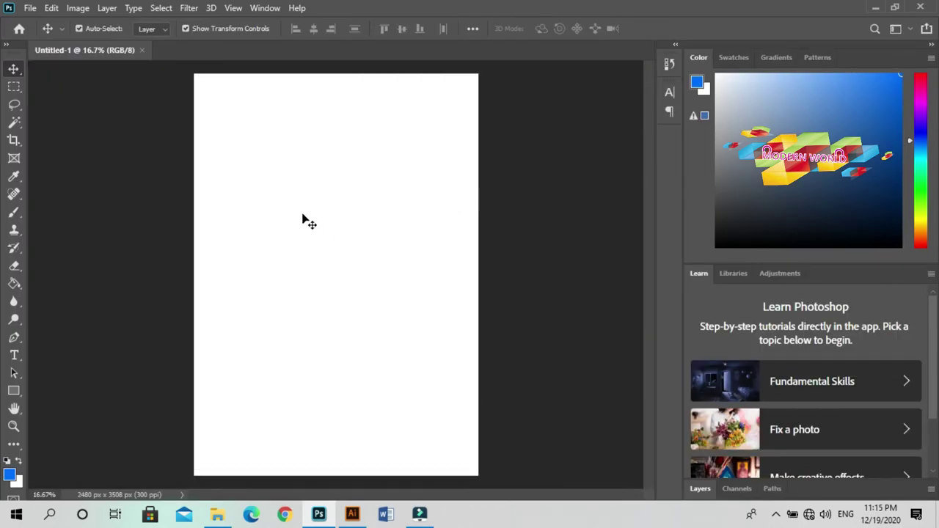
Place a type cursor on the canvas, switch input to Arabic (Egypt), and type Arabic letters
left_click(14, 355)
left_click(247, 209)
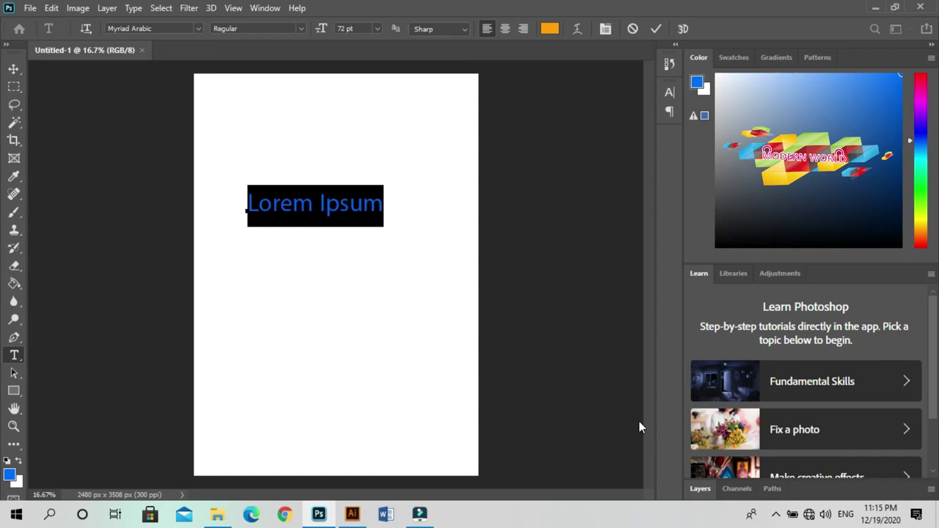
left_click(845, 517)
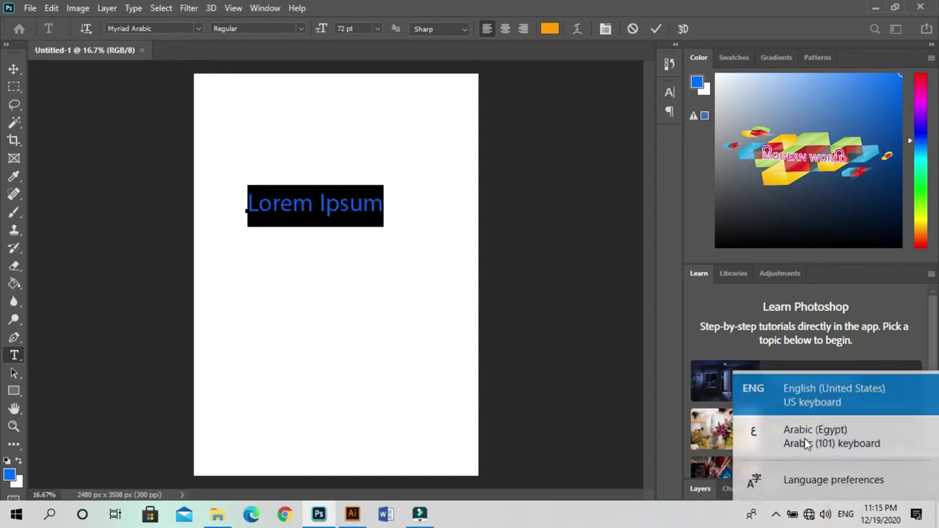
left_click(803, 439)
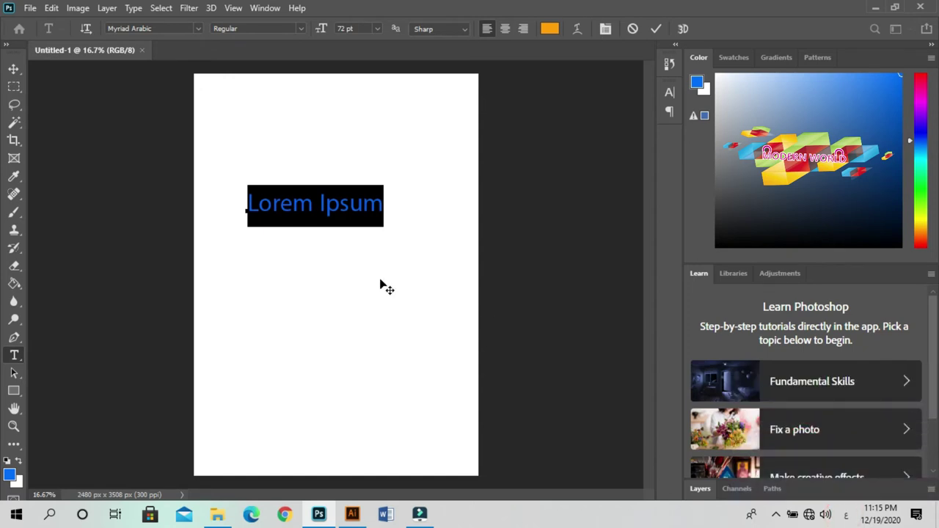
type("تبتنلنلنه")
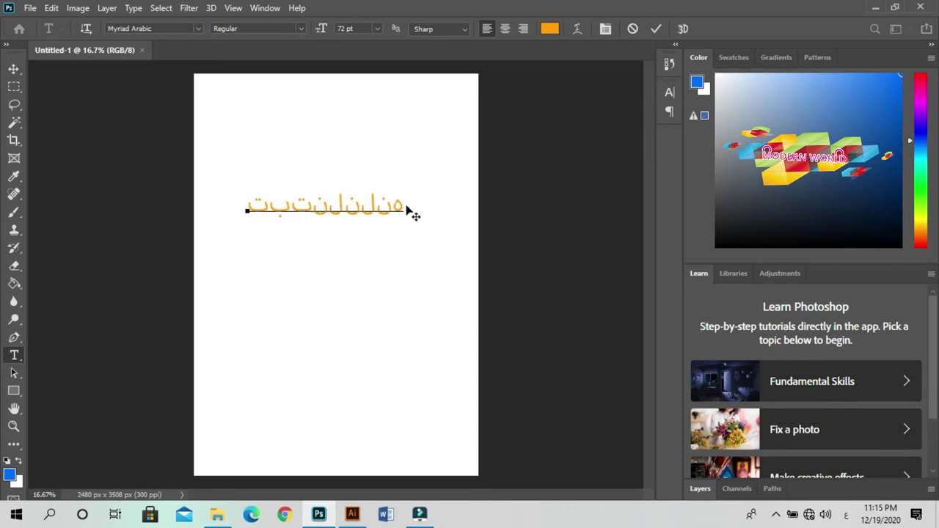
Inspect the unjoined Arabic text by selecting it, then commit it and switch to Move
left_click_drag(404, 204, 213, 206)
left_click(293, 202)
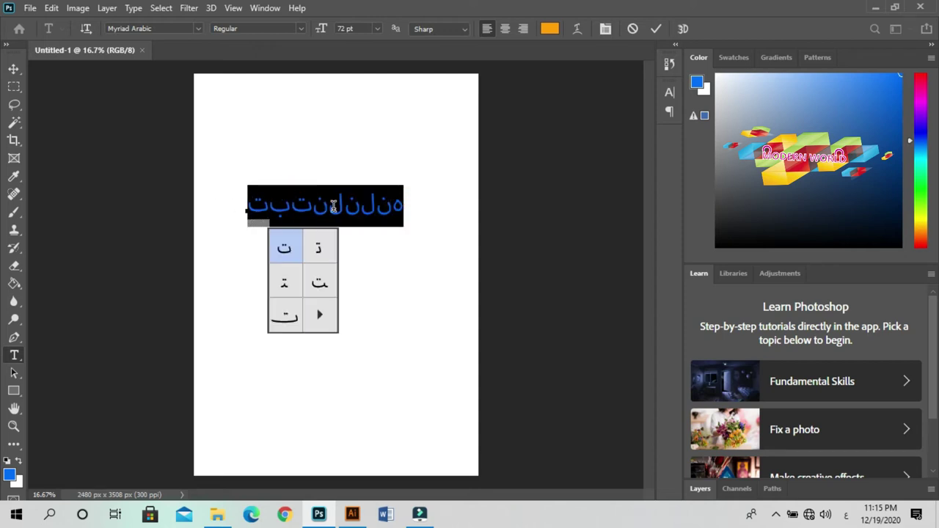
left_click(332, 208)
left_click(375, 204)
left_click_drag(407, 204, 256, 205)
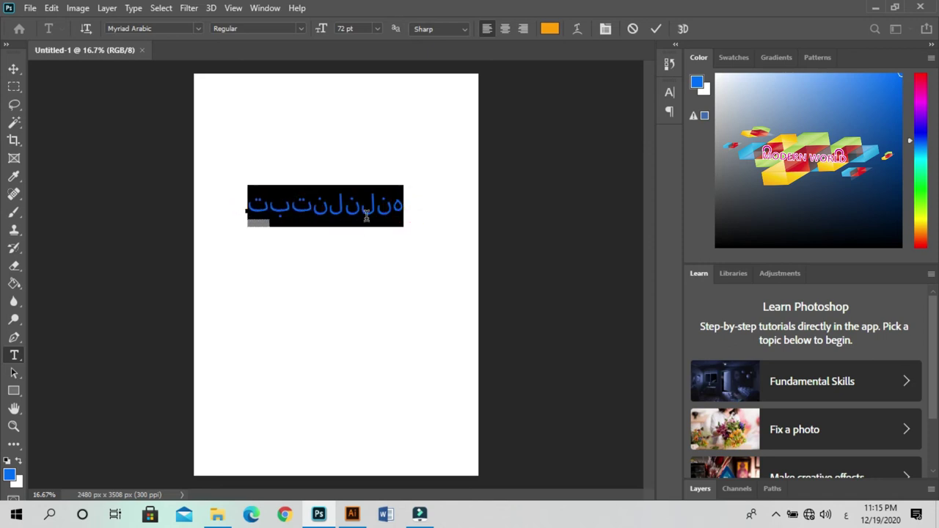
left_click(339, 211)
key("ctrl")
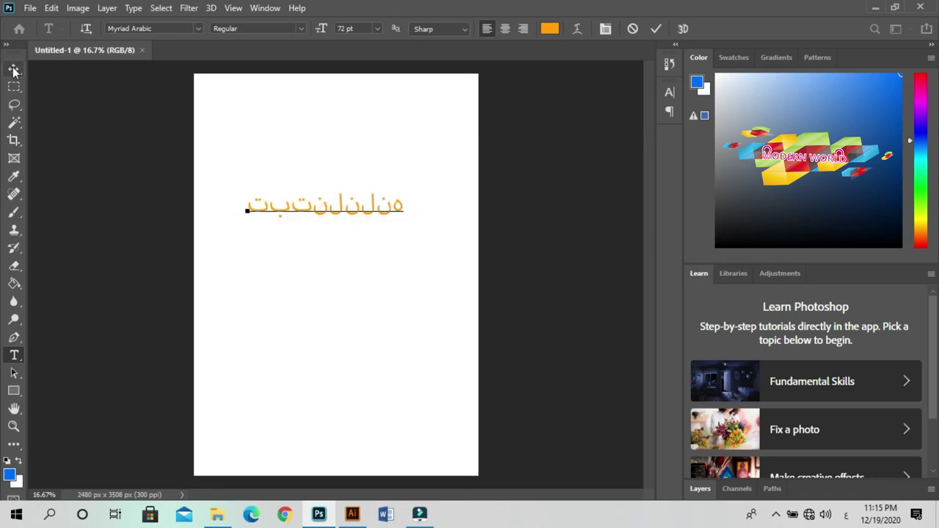
key("ctrl+Return")
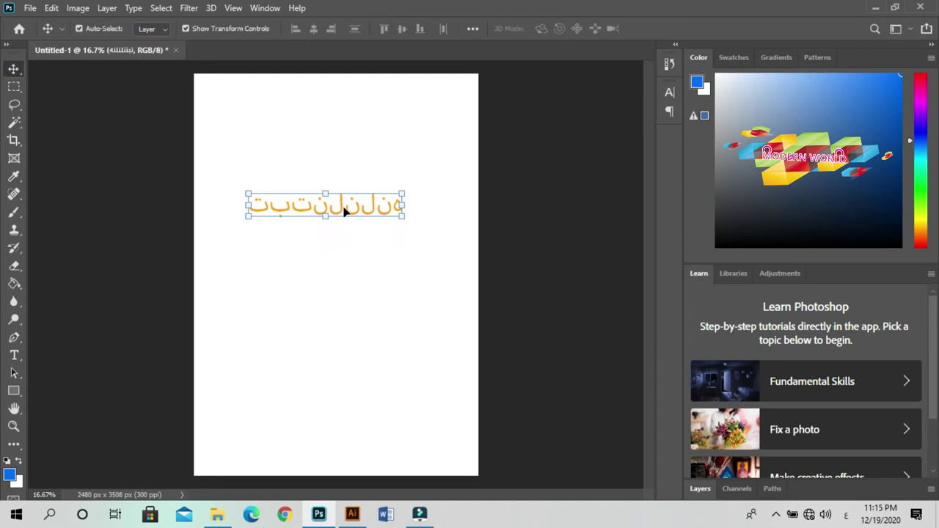
Set the Type preferences text engine to World-Ready Layout and confirm
left_click(51, 7)
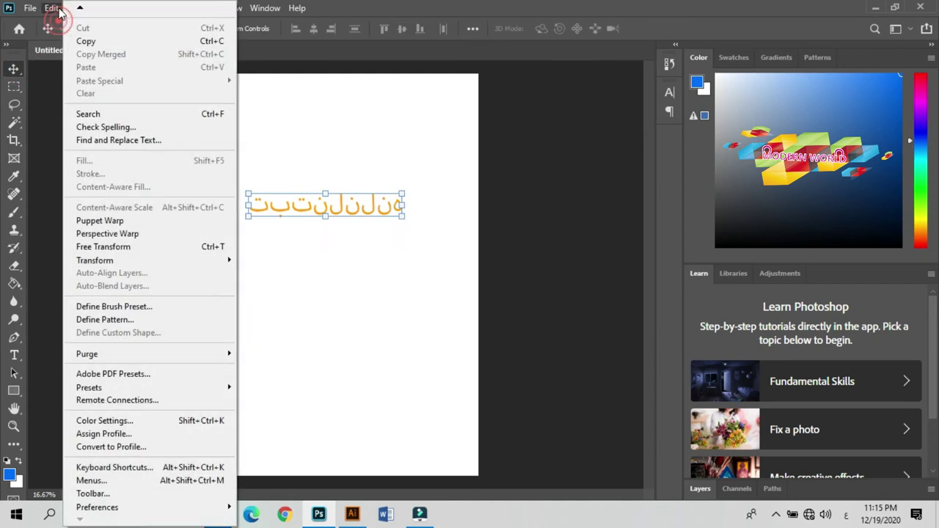
mouse_move(98, 507)
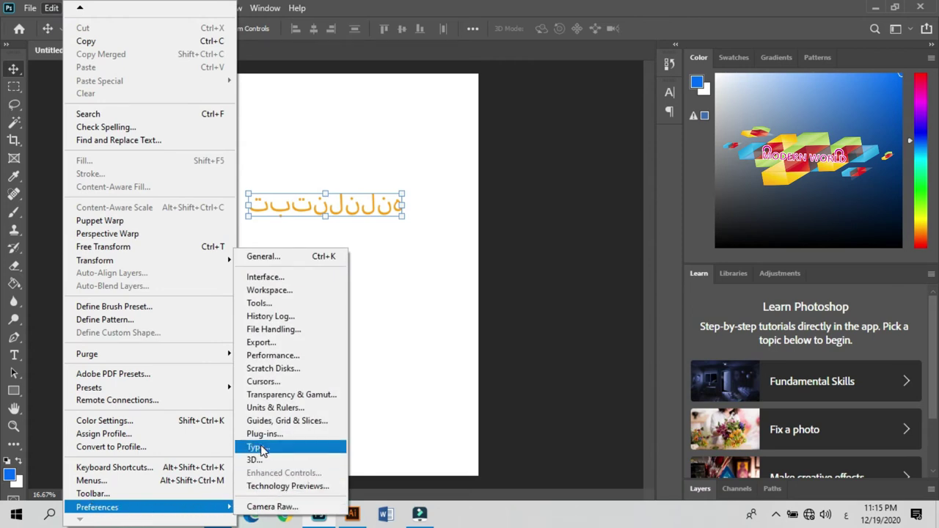
left_click(263, 449)
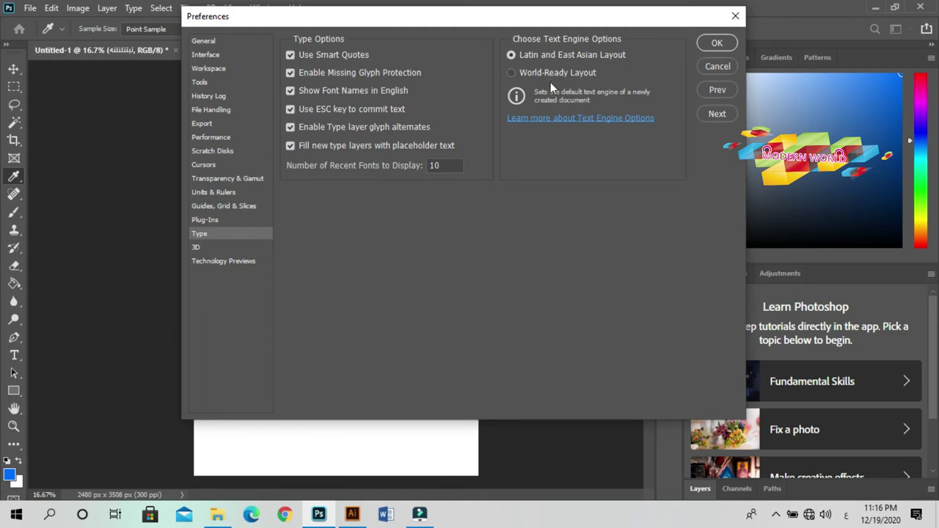
left_click(510, 73)
left_click(716, 43)
key("v")
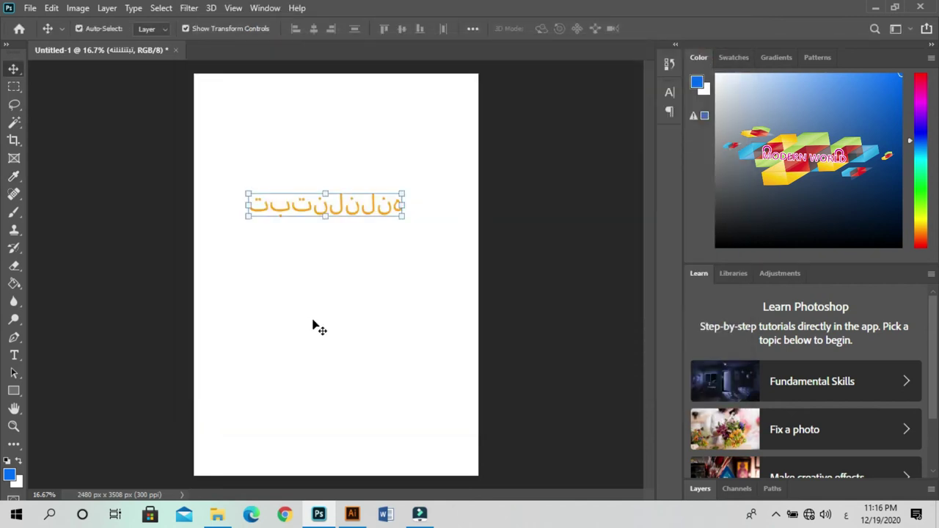
Close the Arabic test document without saving, then choose File > New
left_click(920, 7)
left_click(463, 201)
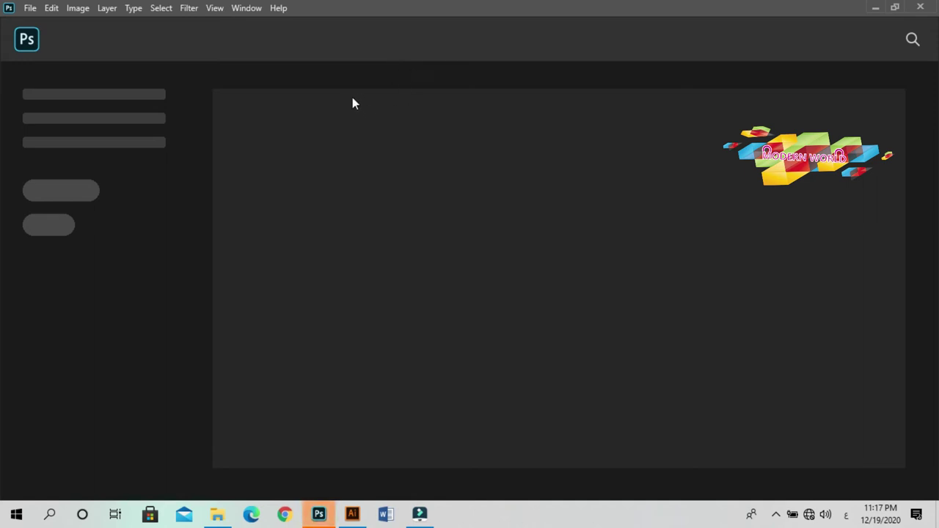
left_click(31, 8)
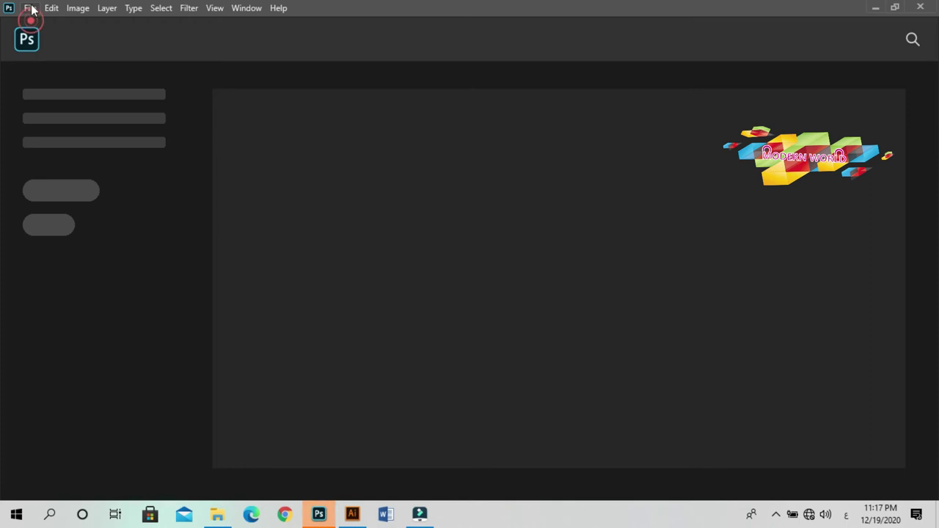
left_click(44, 22)
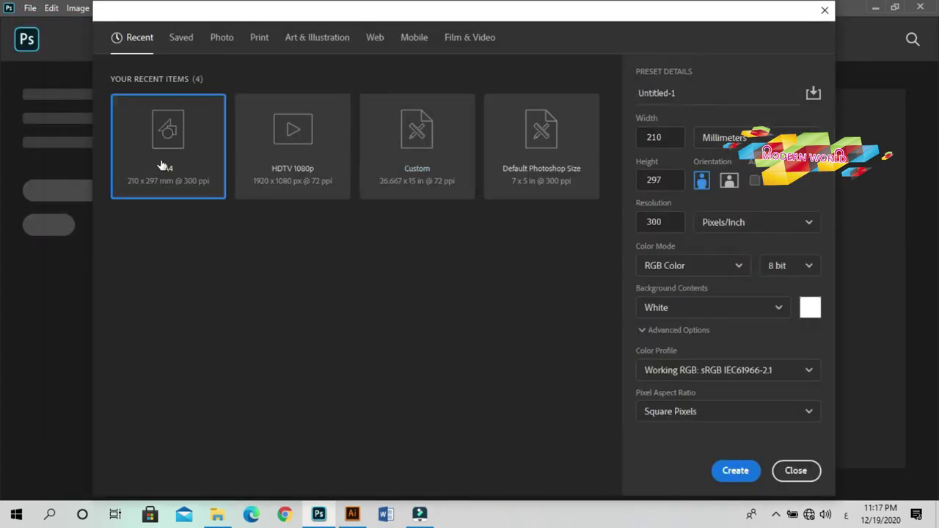
Create a blank A4 document and place a type cursor on the page
left_click(161, 163)
double_click(161, 163)
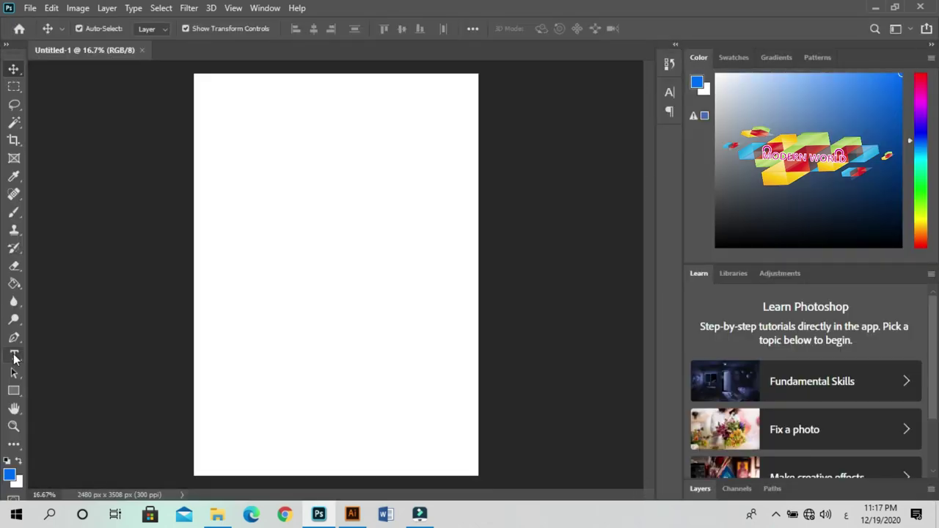
left_click(14, 354)
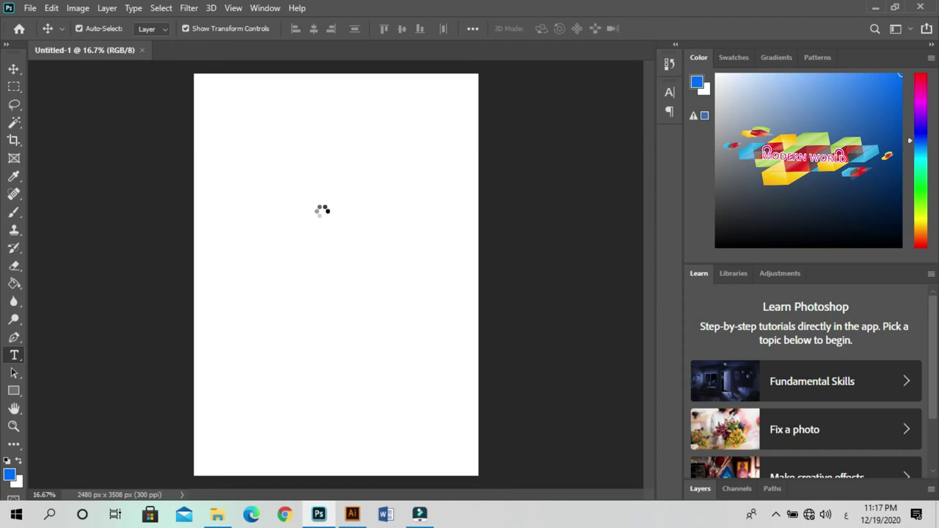
left_click(249, 194)
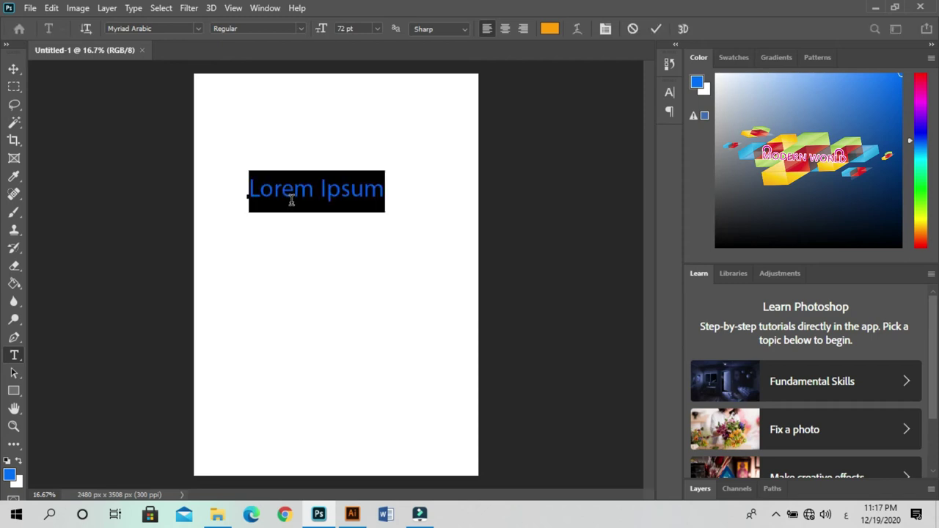
Type the connected Arabic line 'بسم الله الرحمن الرحيم', correcting its final letter
type("تالا")
key("BackSpace")
key("BackSpace")
key("BackSpace")
key("BackSpace")
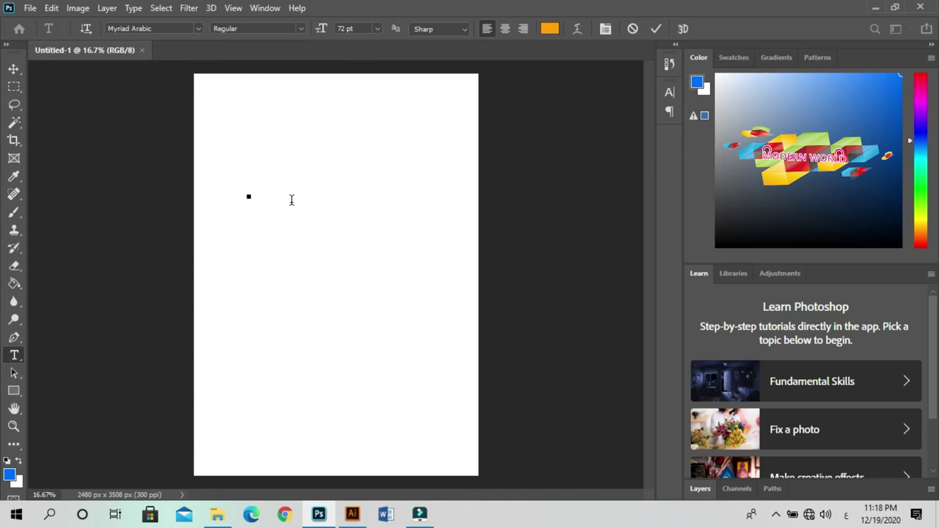
type("بسم الله ")
type("الرحمن الر")
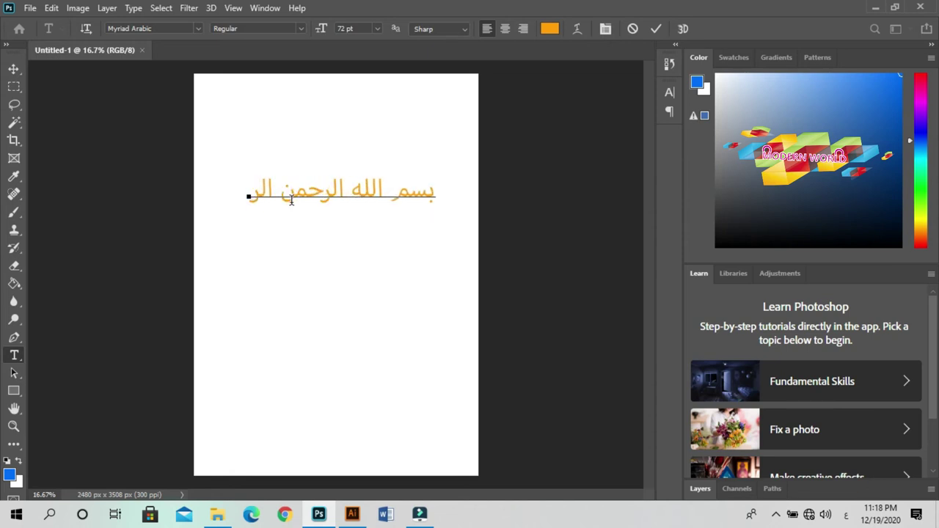
type("حين")
key("BackSpace")
type("م")
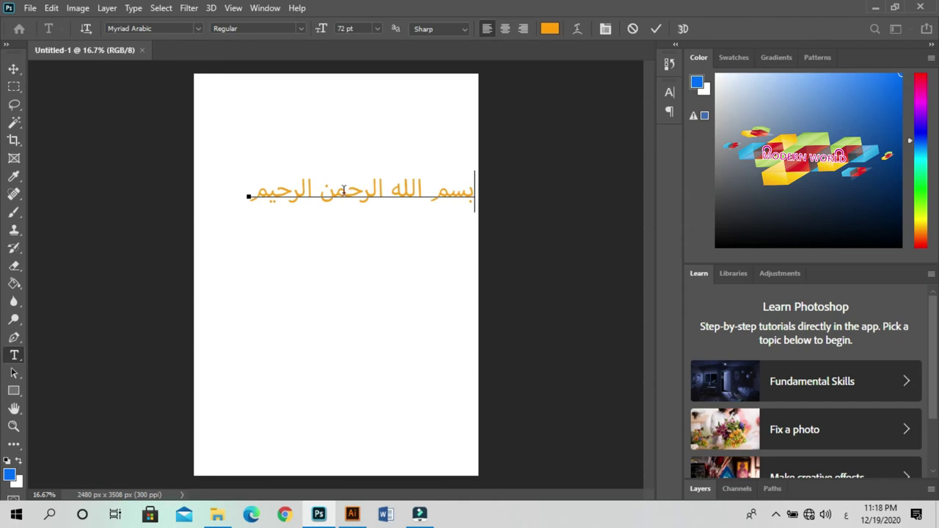
Commit the text and drag the Arabic line to the top centre of the page
left_click(13, 68)
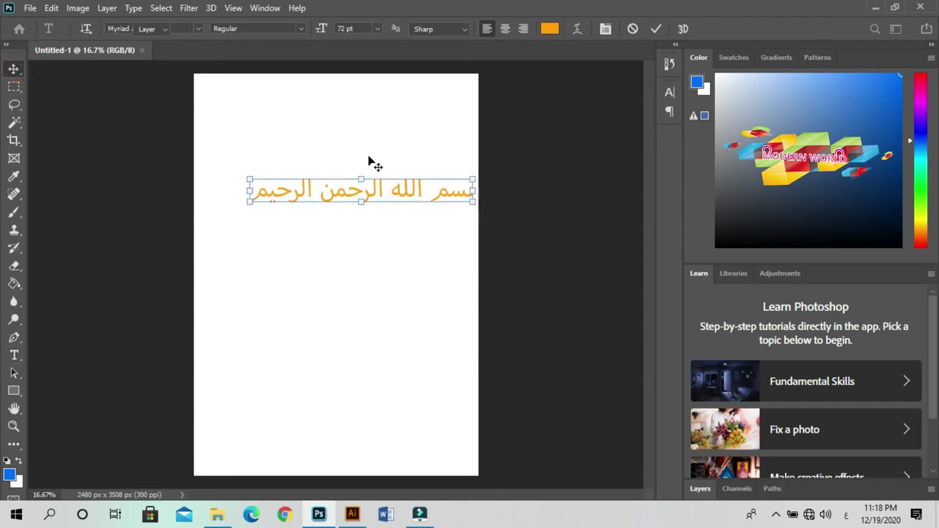
left_click_drag(396, 192, 372, 110)
left_click(392, 197)
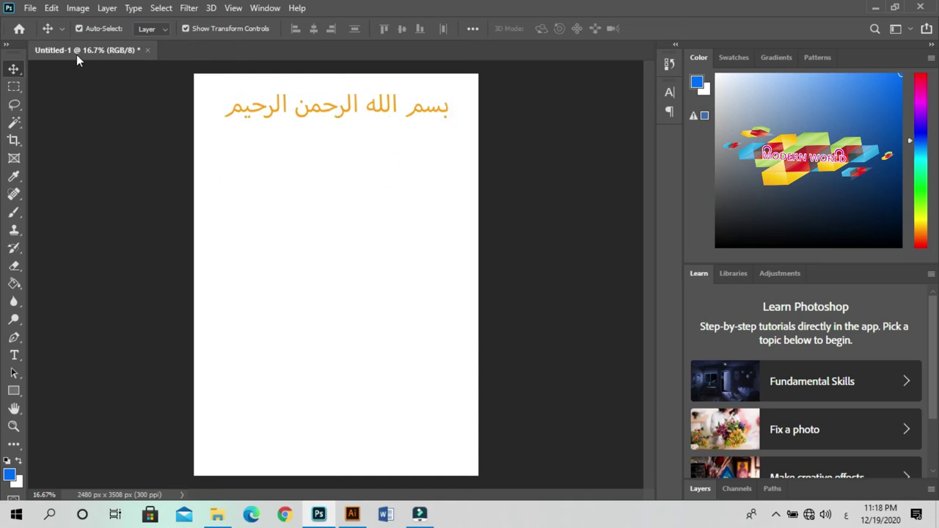
Quit Photoshop without saving Untitled-1
left_click(873, 8)
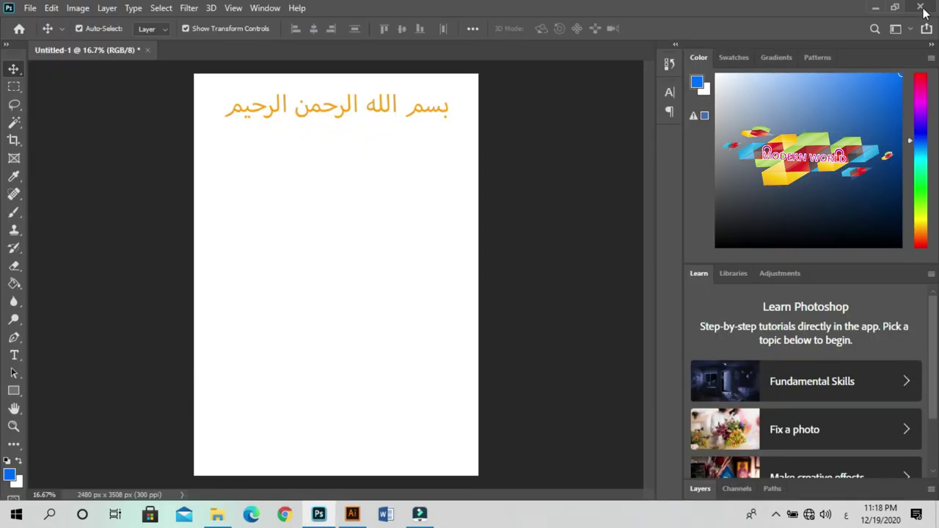
left_click(920, 8)
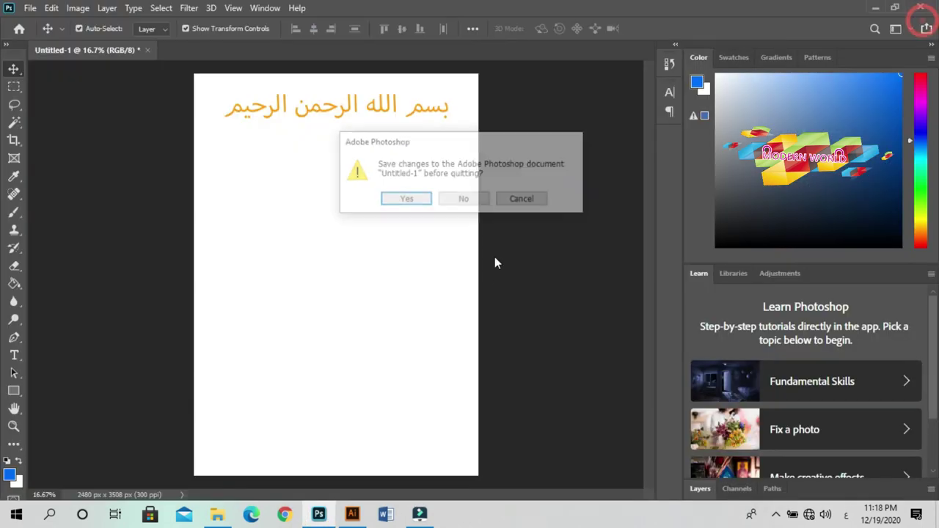
left_click(464, 200)
mouse_move(352, 514)
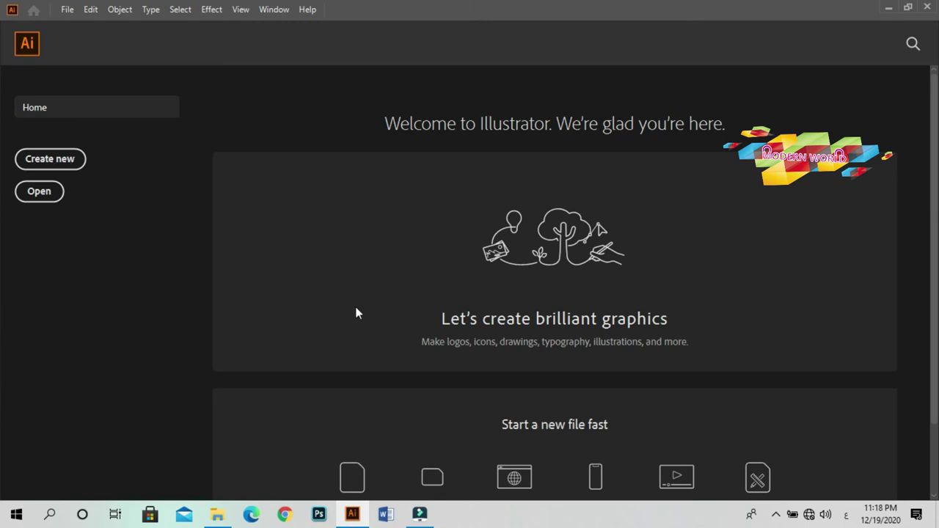
Create a new A4 document and type the Arabic test letters 'سسسس' on it
scroll(460, 398, "down", 2)
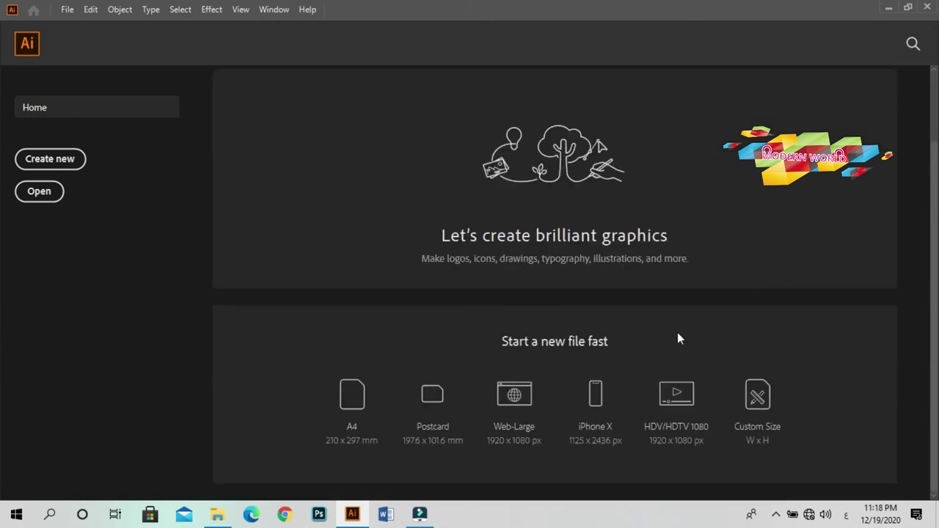
left_click(358, 400)
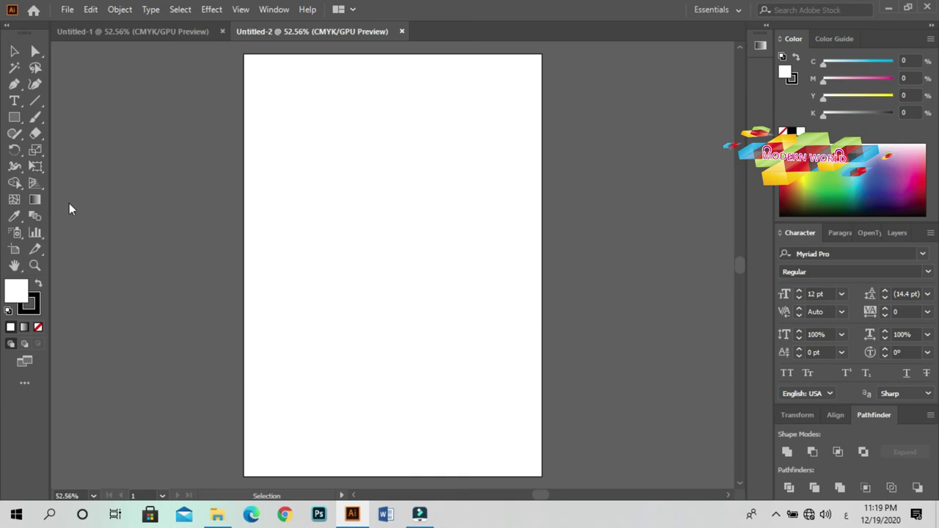
left_click(14, 100)
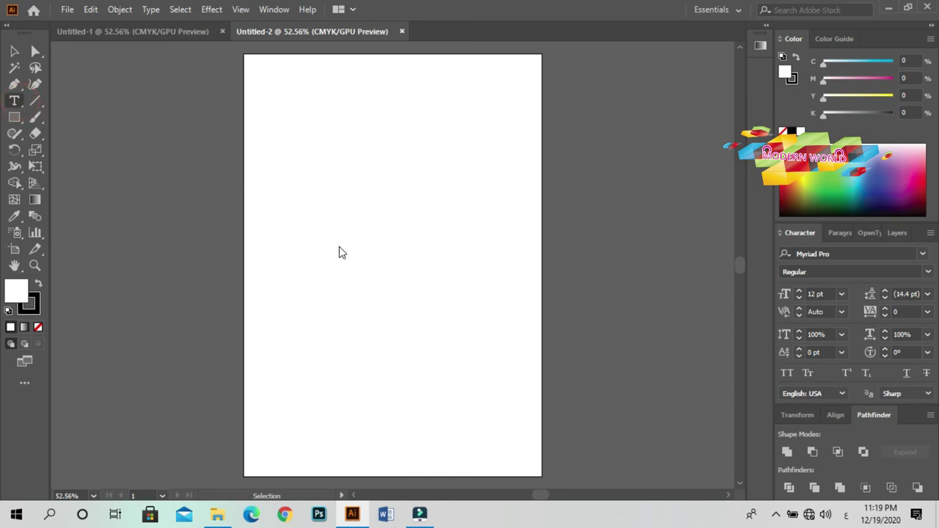
left_click(309, 224)
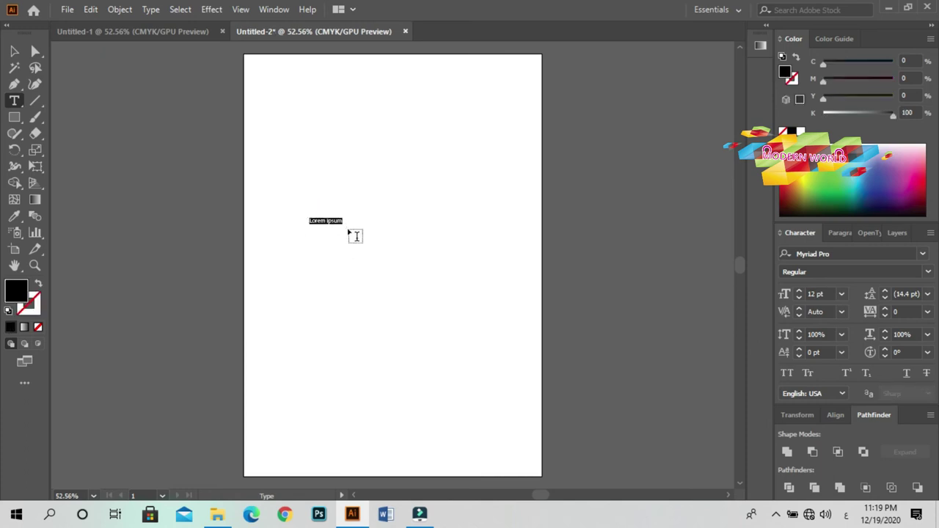
type("سسسس")
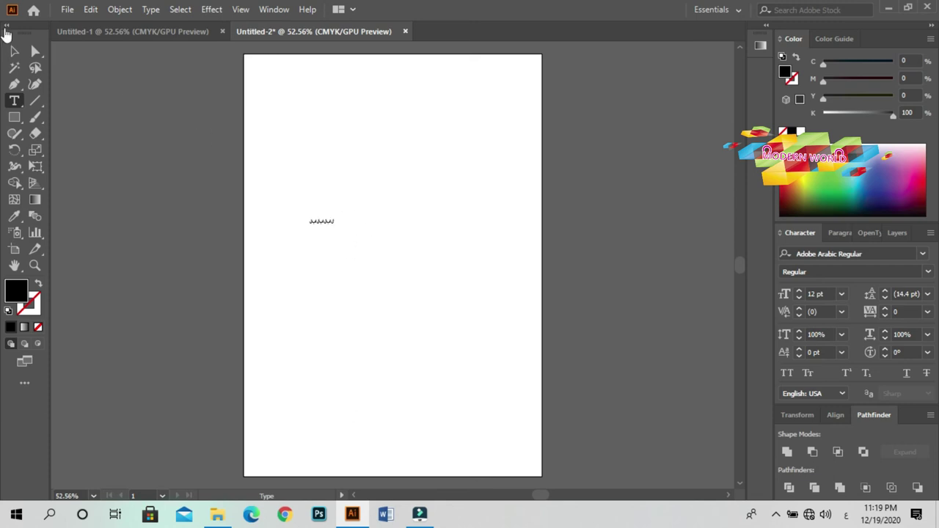
key("Escape")
Scale the 'سسسس' text up across the top of the page and deselect it
left_click_drag(334, 217, 507, 99)
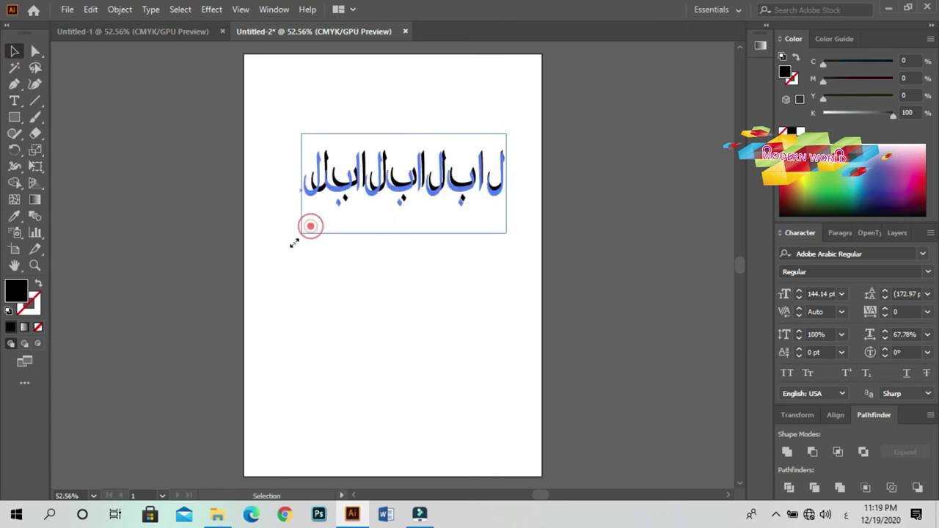
left_click_drag(311, 228, 231, 273)
mouse_move(355, 204)
left_mouse_down()
mouse_move(396, 200)
mouse_move(373, 191)
left_mouse_up()
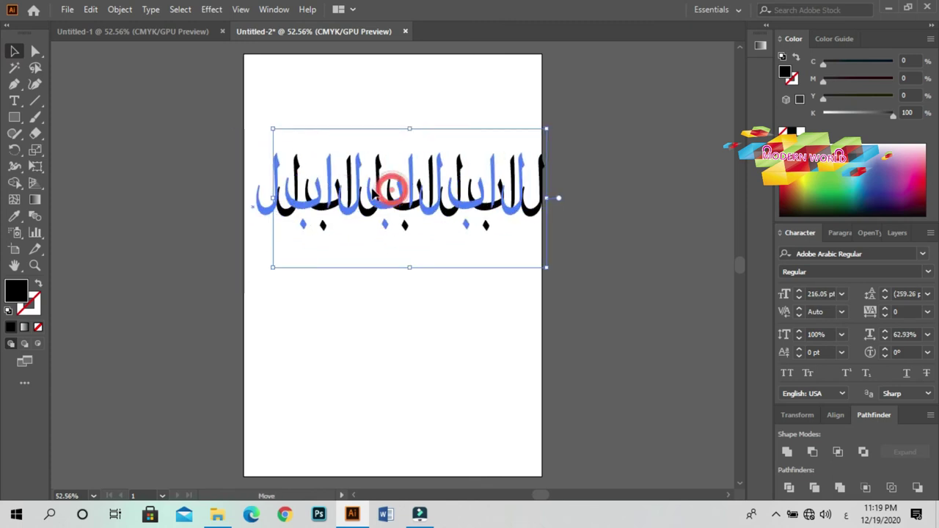
left_click(398, 341)
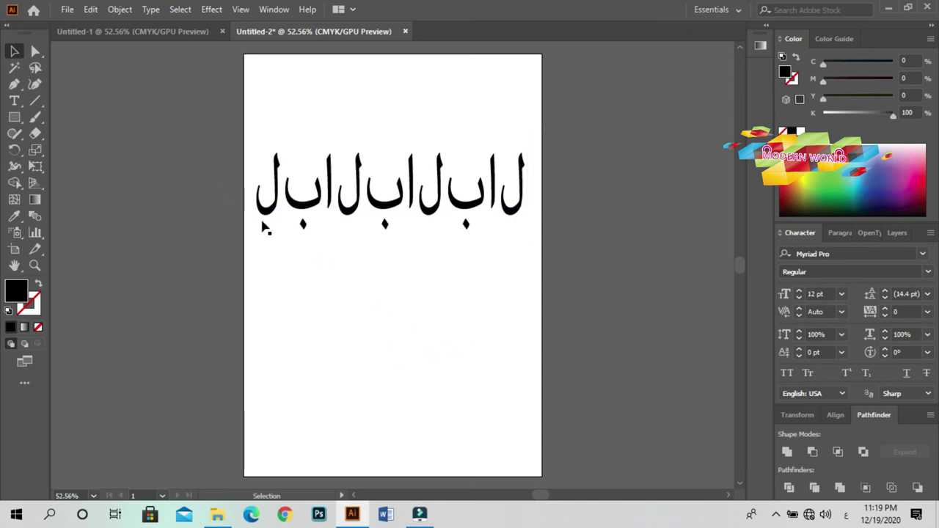
left_click(90, 11)
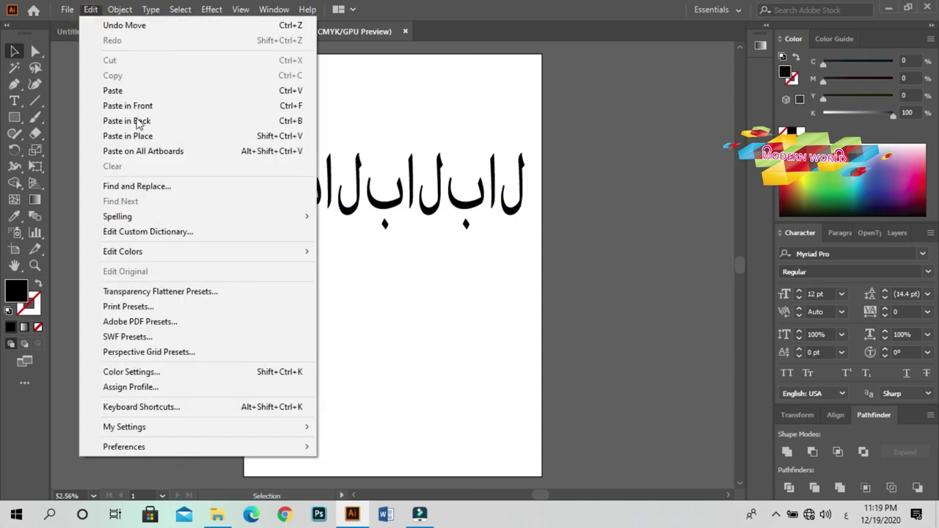
mouse_move(124, 447)
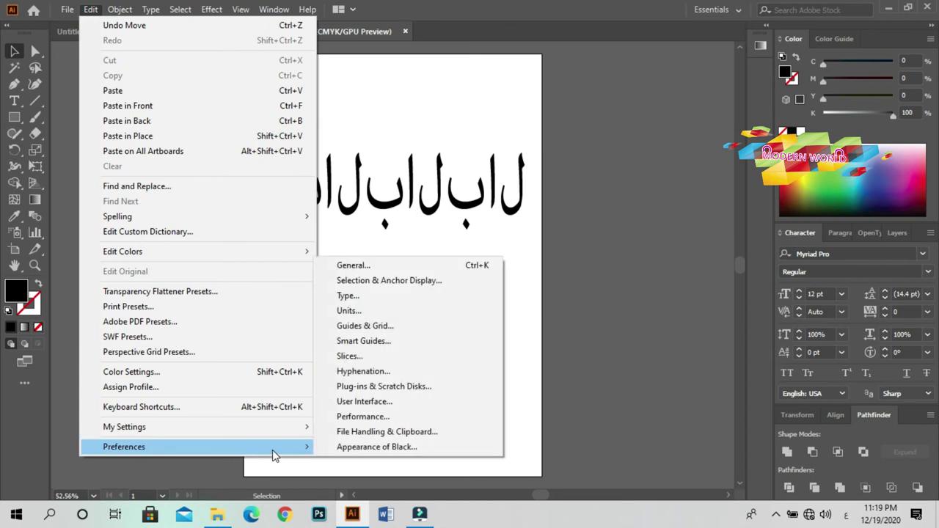
Enable Show Indic Options in Type preferences, then quit Illustrator without saving
left_click(377, 298)
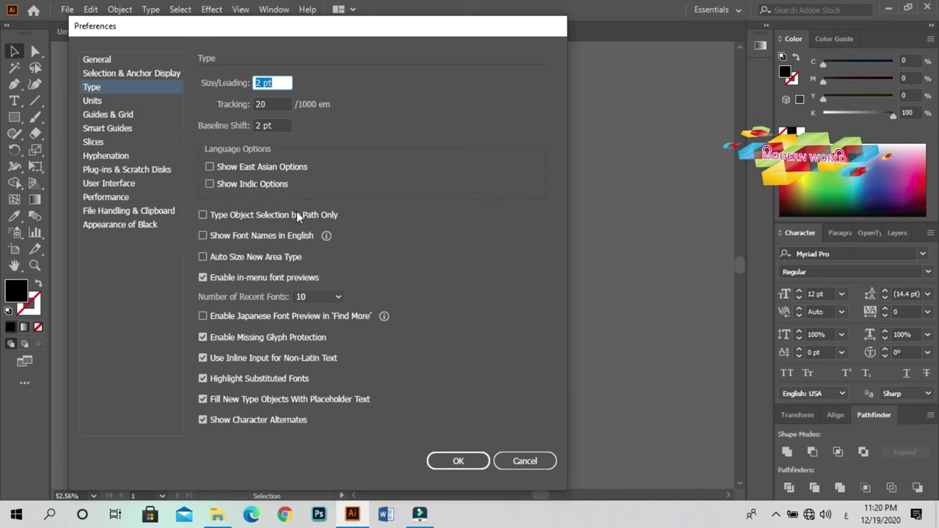
left_click(220, 183)
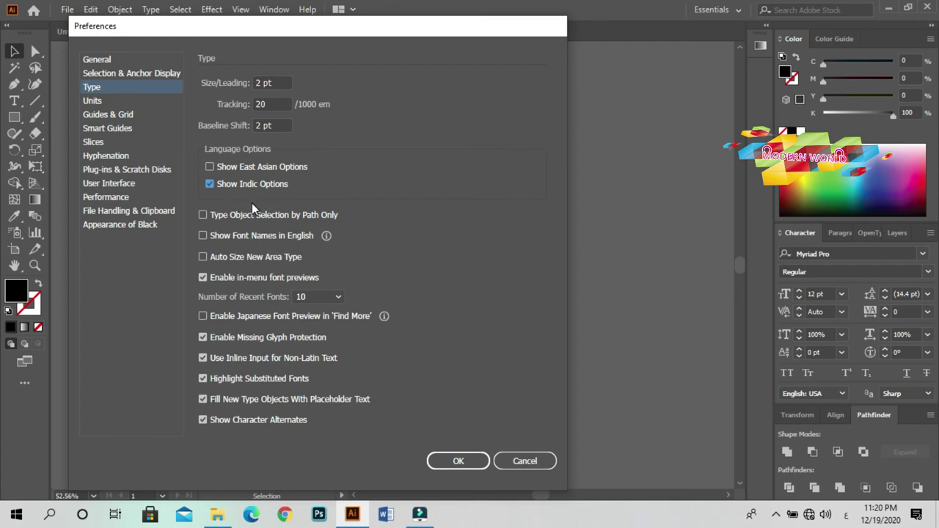
left_click(452, 461)
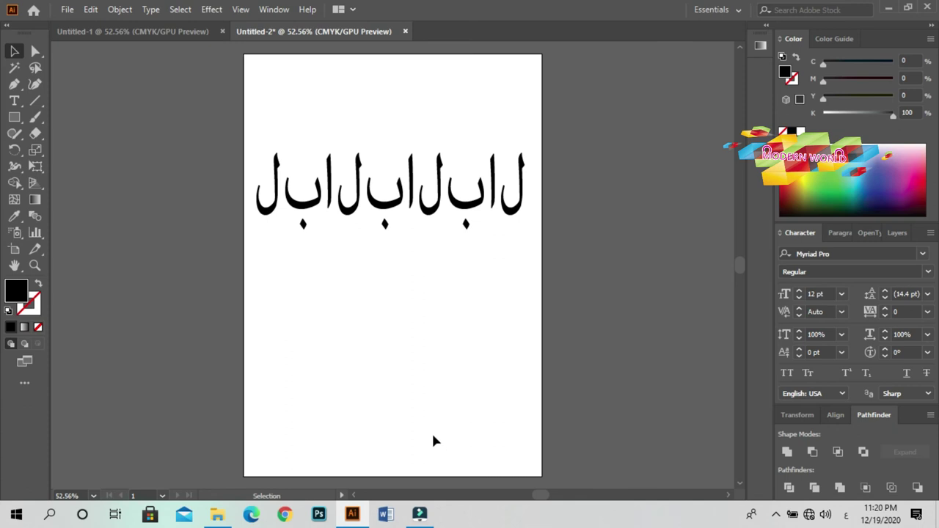
left_click(926, 6)
left_click(539, 277)
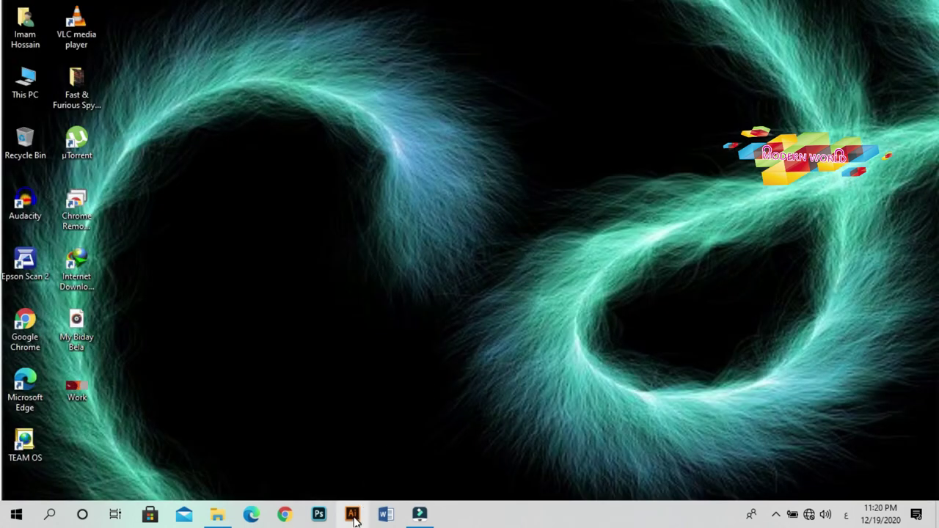
Relaunch Illustrator from the desktop and create a blank A4 document, Untitled-1
right_click(371, 80)
left_click(421, 122)
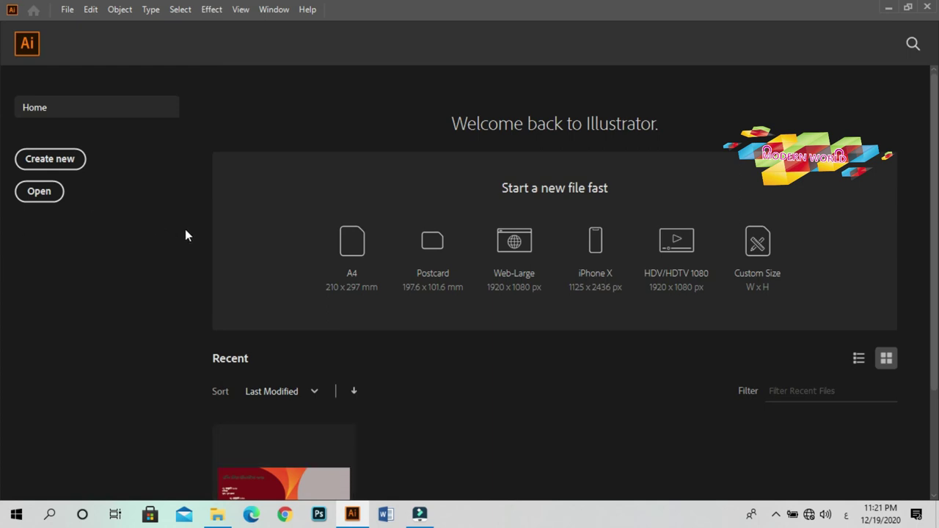
left_click(360, 245)
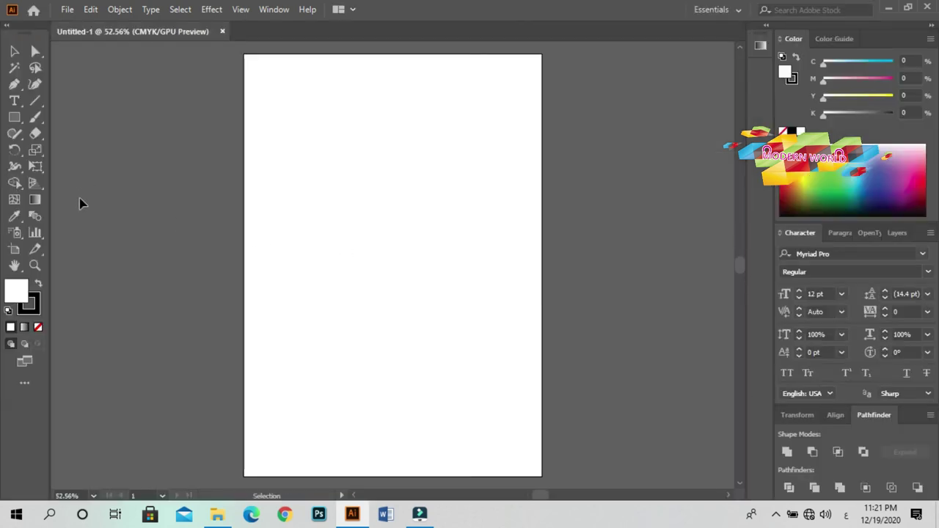
Place a text object reading 'ال' near the top and scale it up
left_click(23, 99)
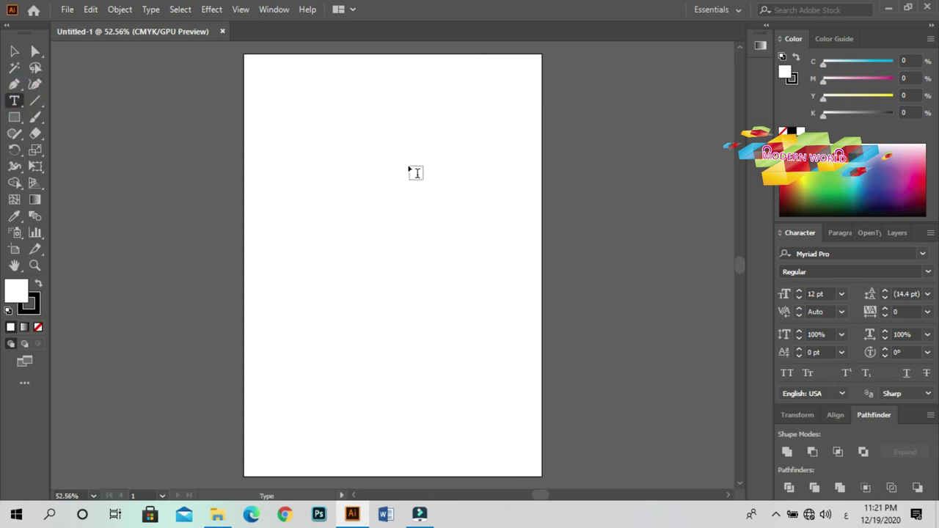
left_click(419, 115)
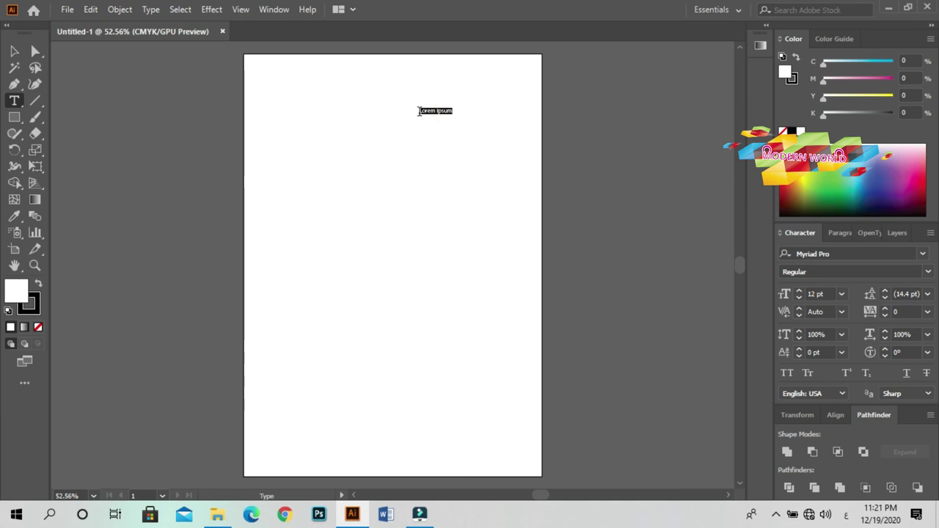
type("ا")
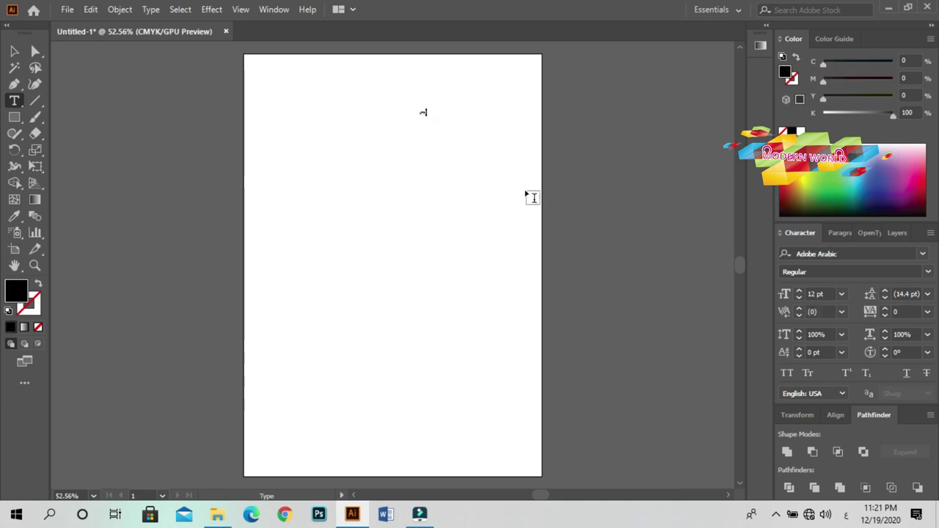
type("ل")
left_click(13, 50)
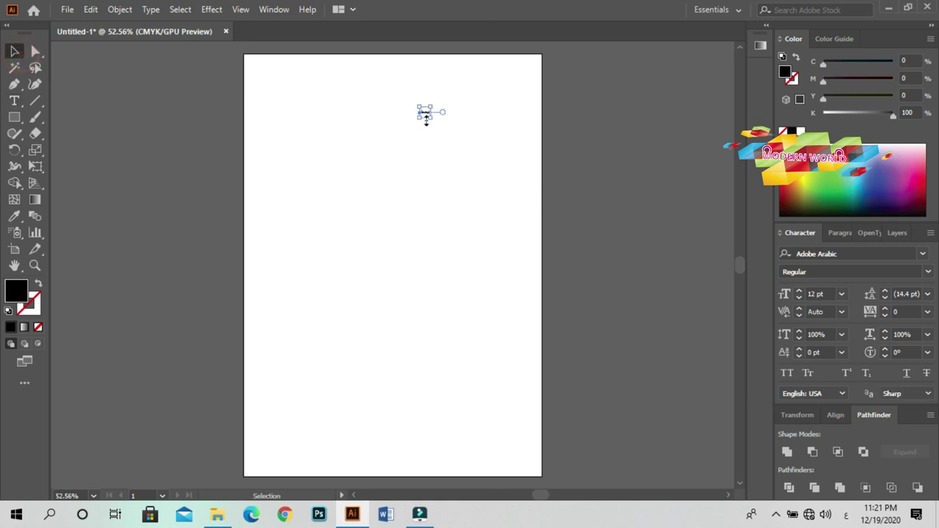
left_click_drag(420, 119, 267, 178)
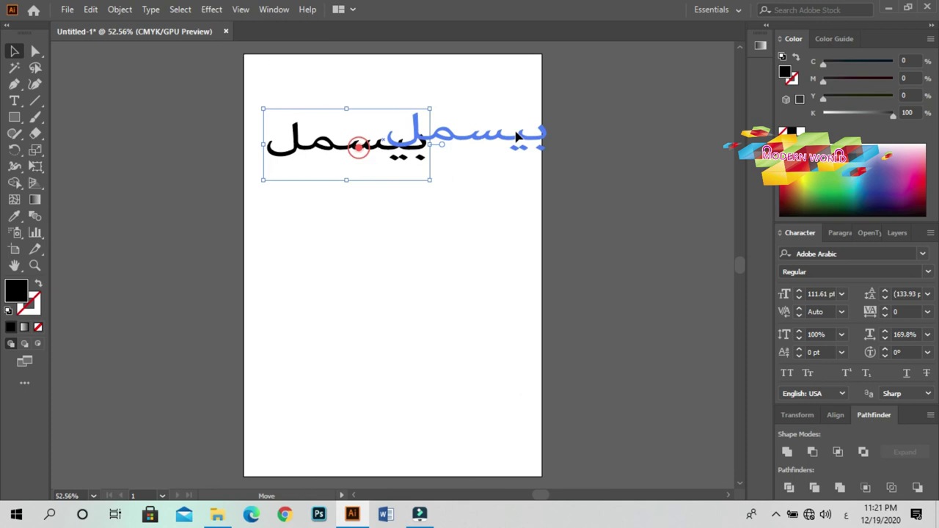
left_click_drag(348, 157, 497, 141)
Replace the text with the connected basmala 'بسم الله الرحمن الرحيم'
double_click(498, 139)
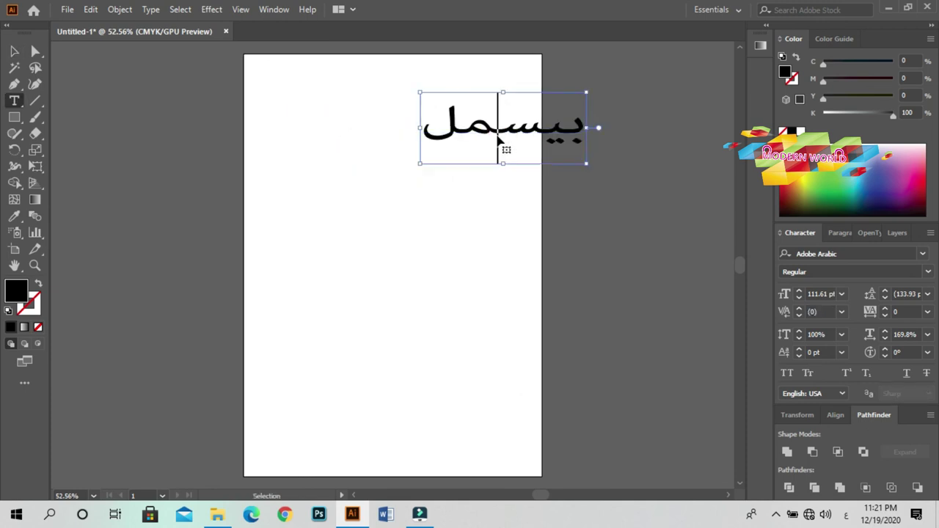
key("ctrl+a")
type("بسم")
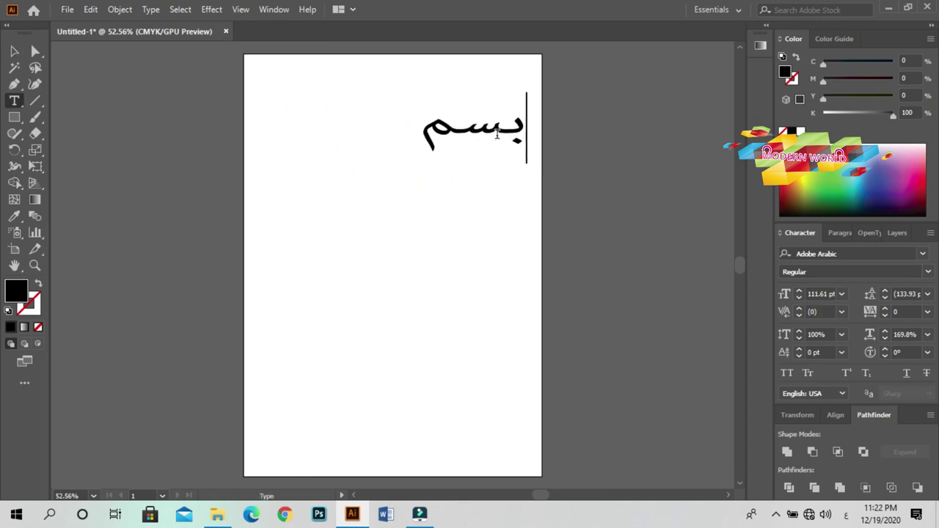
type(" الله الر")
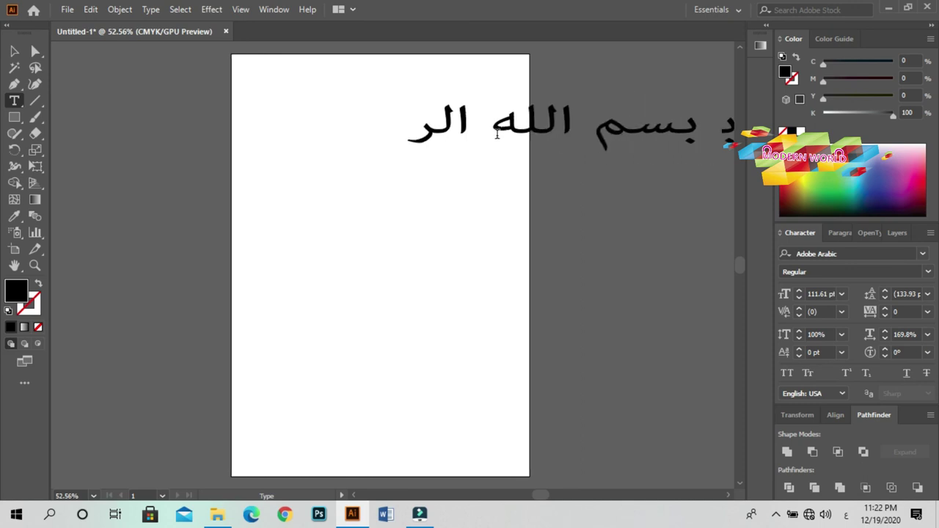
type("حمر")
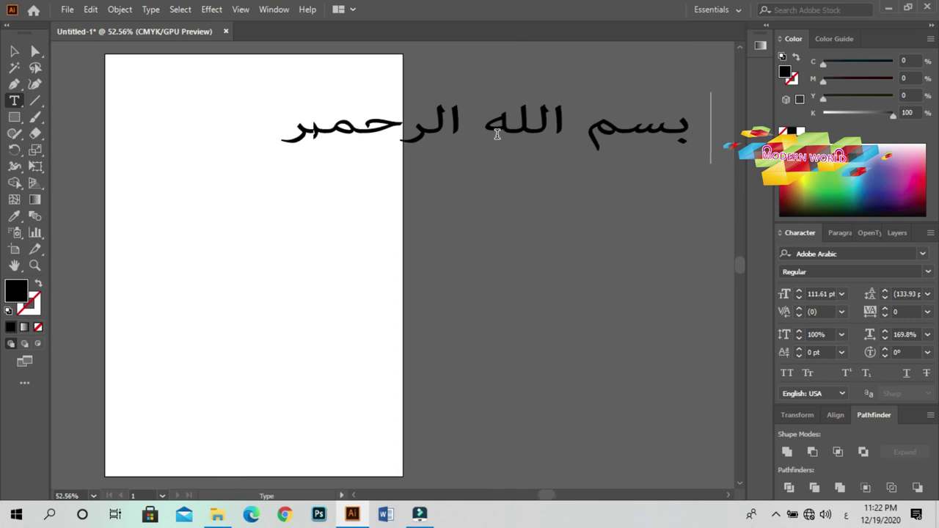
key("BackSpace")
type("ن")
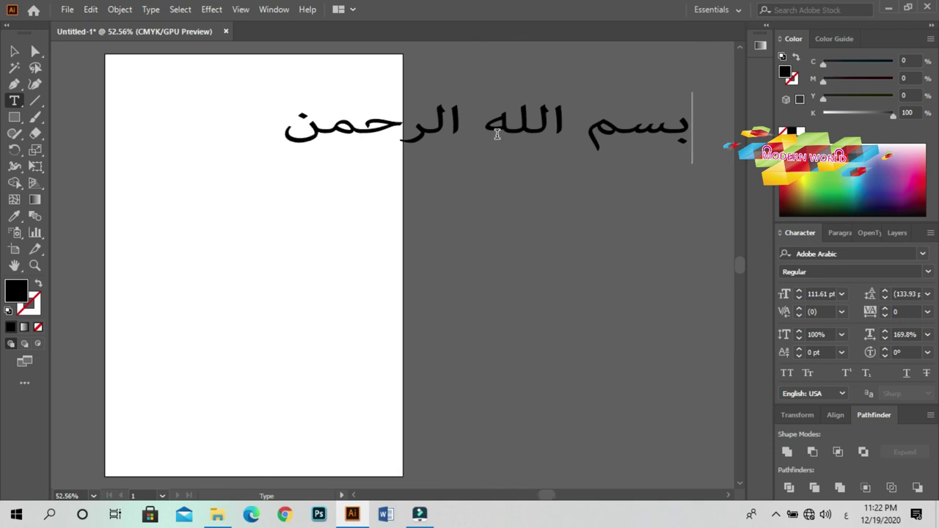
type(" الرا")
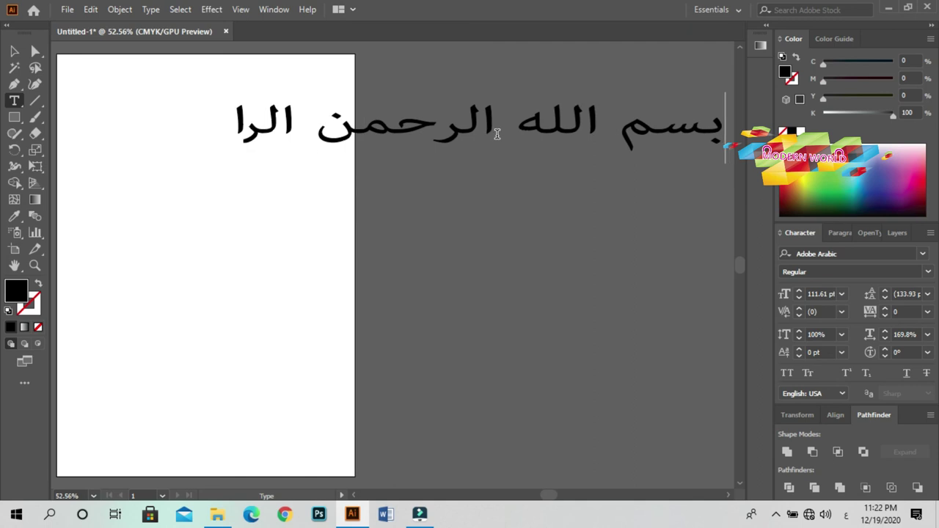
type("ب")
key("BackSpace")
key("BackSpace")
type("حيم")
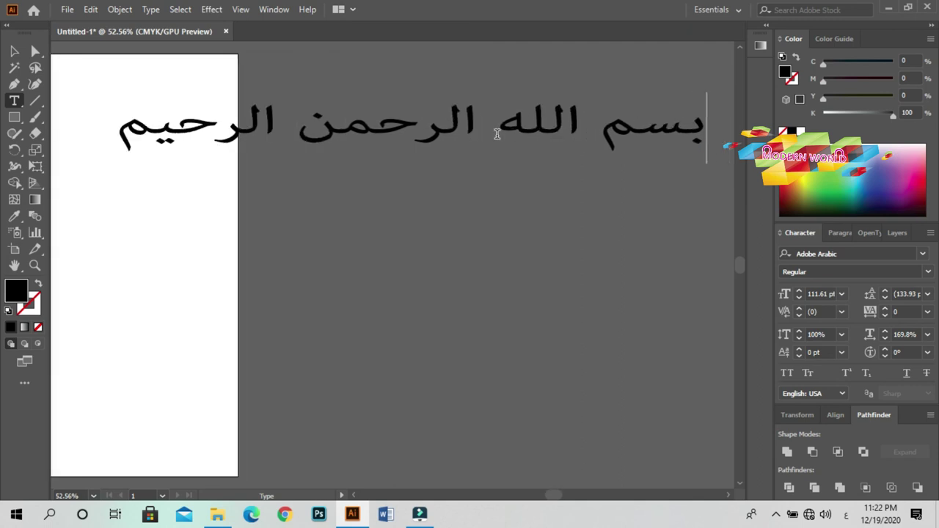
left_click(14, 50)
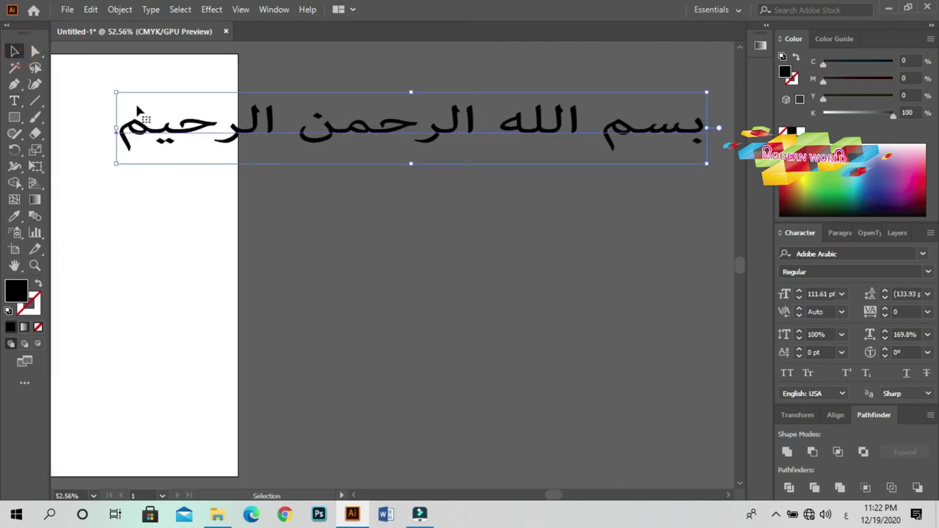
Scale the basmala down to about 69 pt and fit it inside the artboard's top area
left_click_drag(116, 94, 362, 120)
left_click_drag(521, 126, 175, 139)
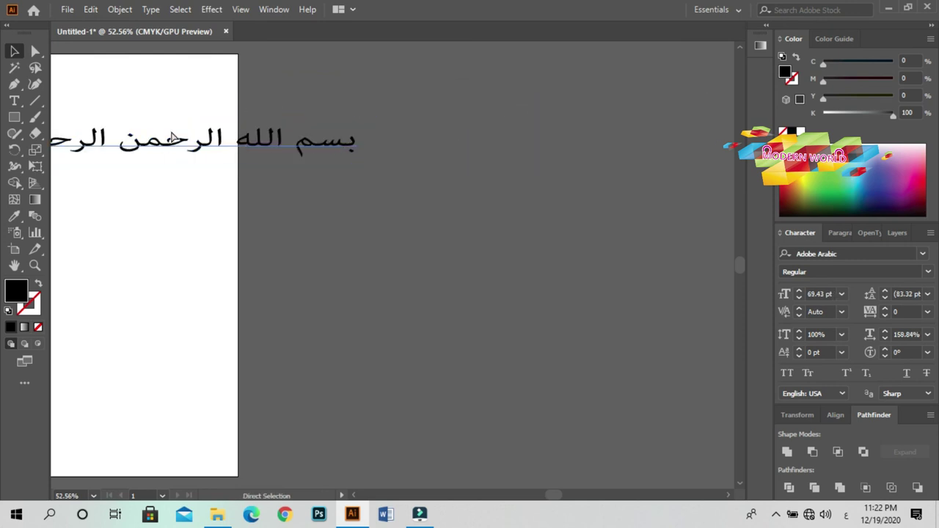
key("ctrl+minus")
key("ctrl+minus")
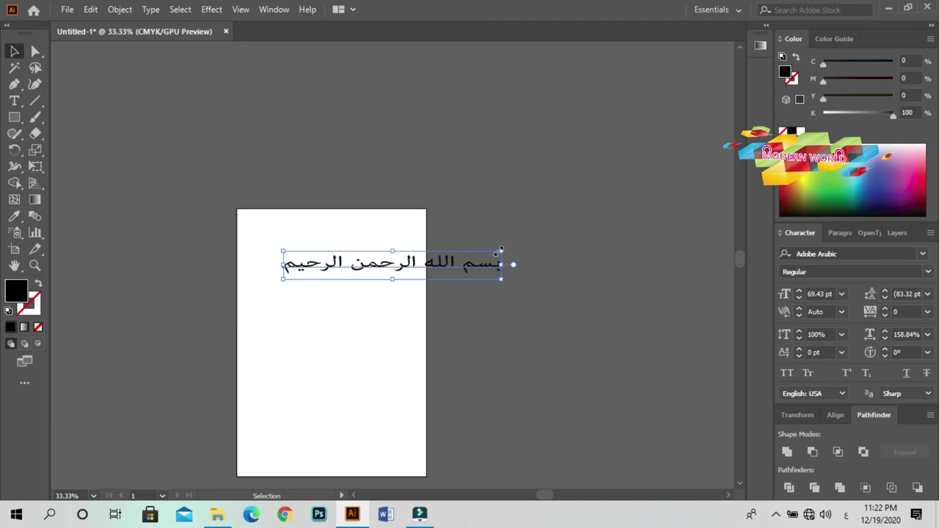
mouse_move(502, 249)
left_mouse_down()
mouse_move(431, 255)
mouse_move(372, 238)
mouse_move(413, 252)
mouse_move(375, 266)
left_mouse_up()
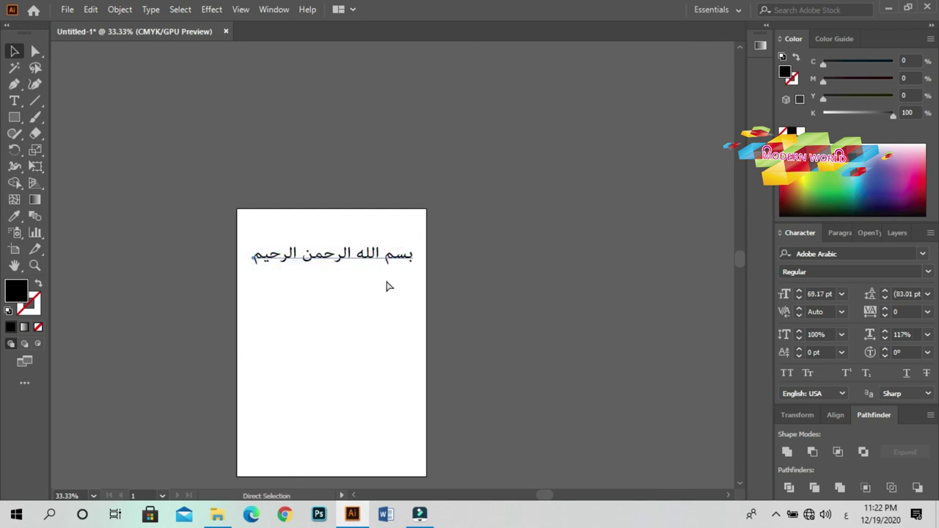
key("ctrl+plus")
left_click(603, 195)
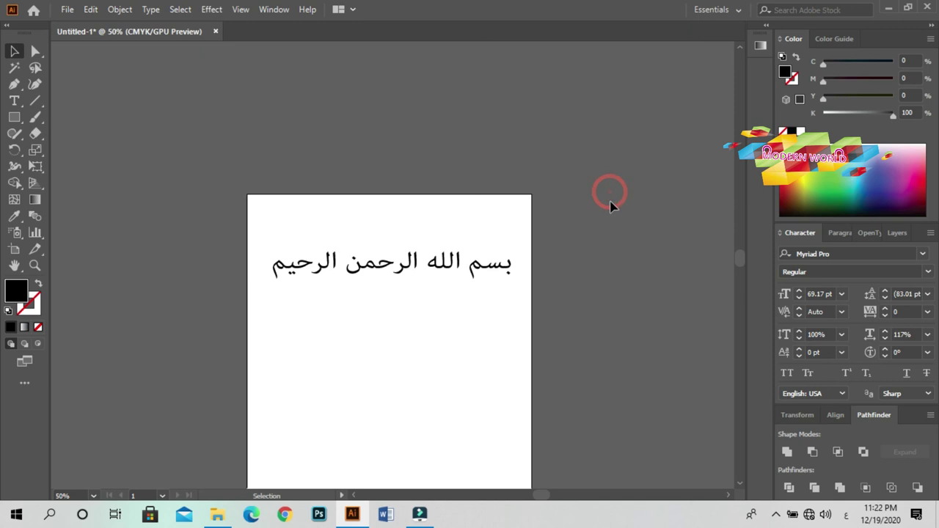
key("ctrl+plus")
left_click_drag(537, 385, 523, 273)
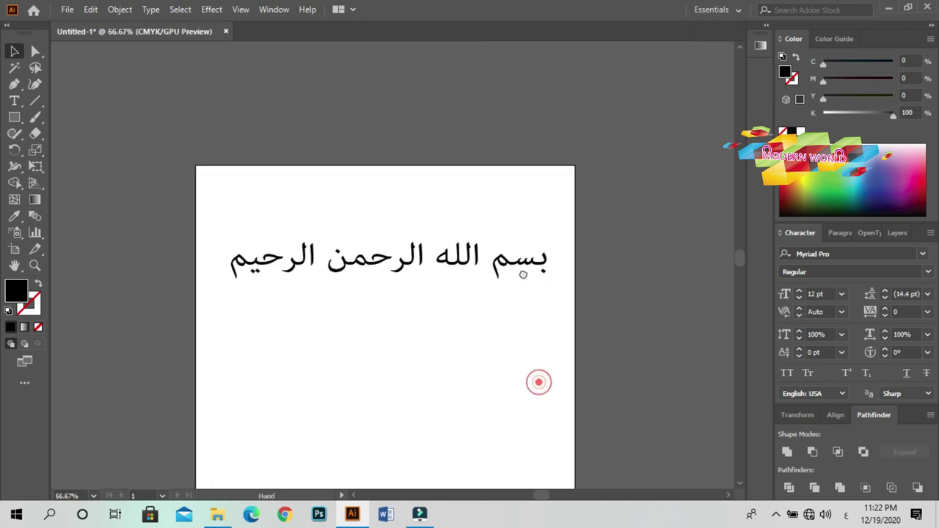